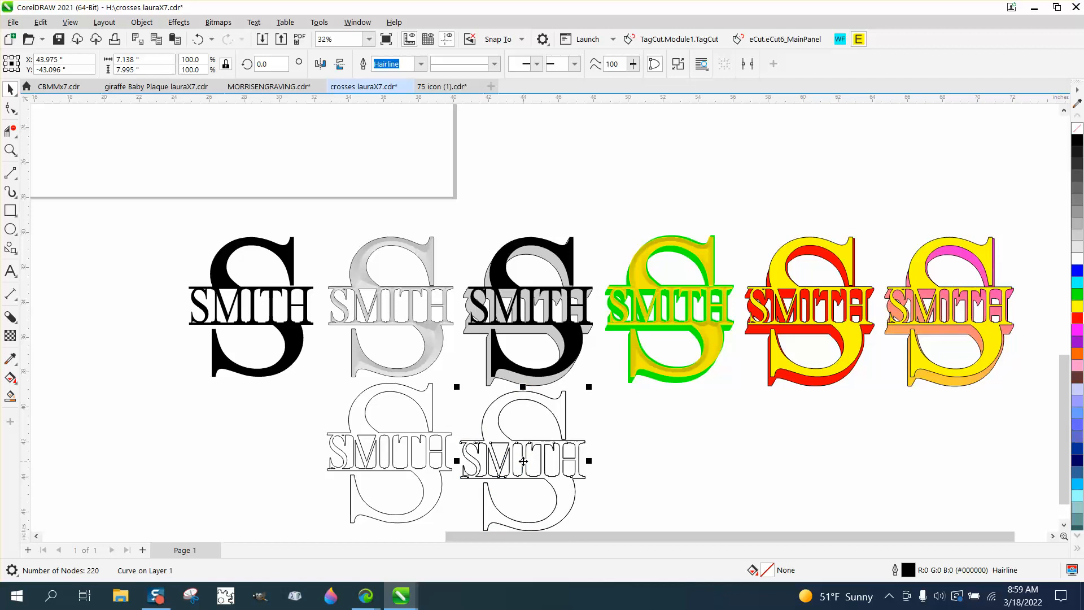
# - Duplicate the selected outlined monogram three times to extend the lower row with evenly spaced copies
pyautogui.press('pagedown')
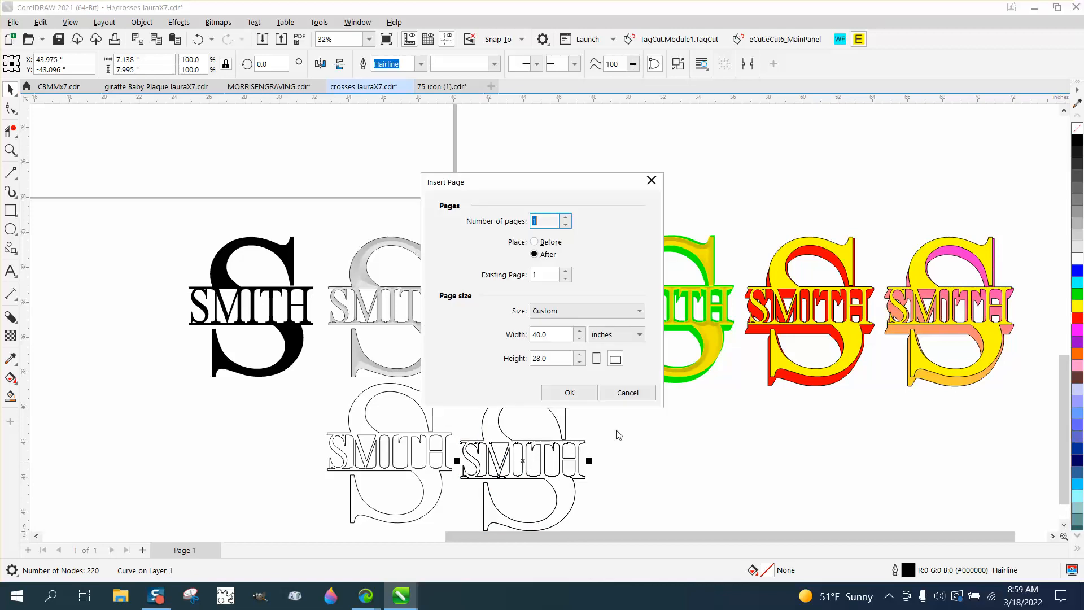
pyautogui.click(627, 394)
pyautogui.hotkey('ctrl', 'd')
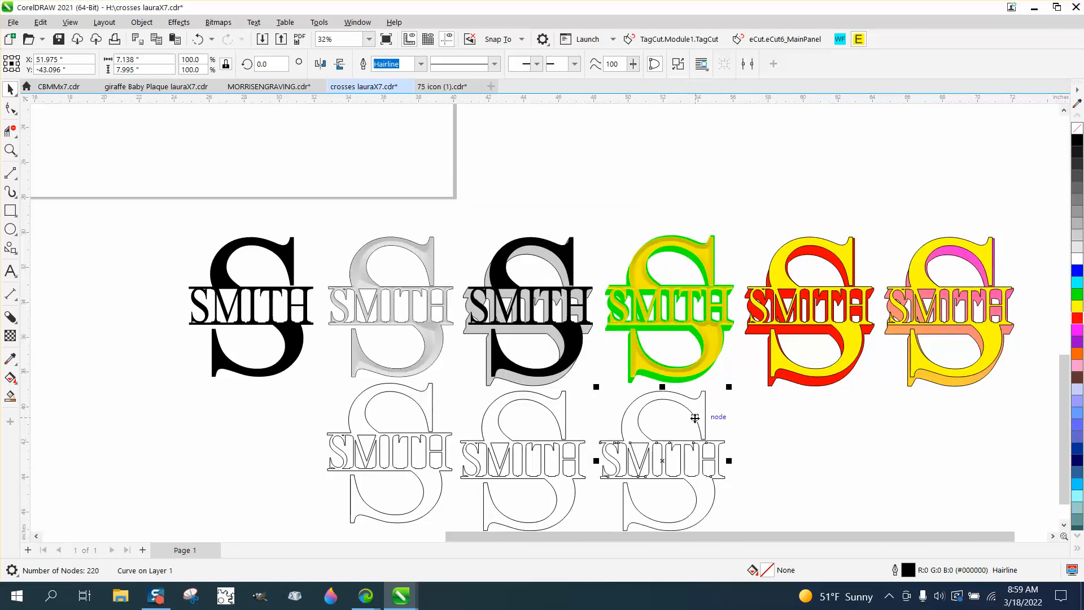
pyautogui.hotkey('ctrl', 'd')
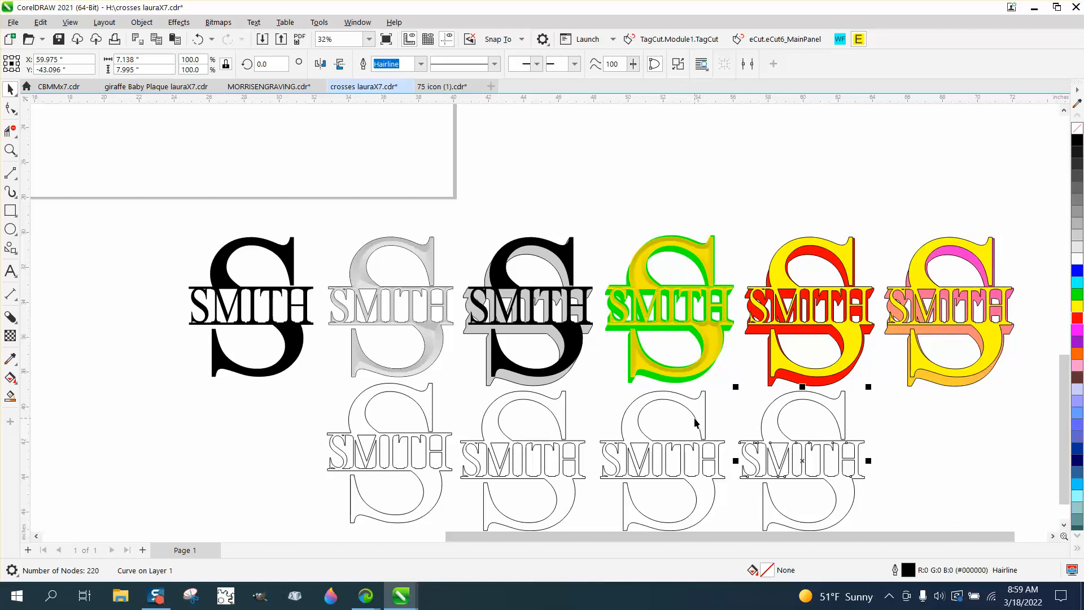
pyautogui.hotkey('ctrl', 'd')
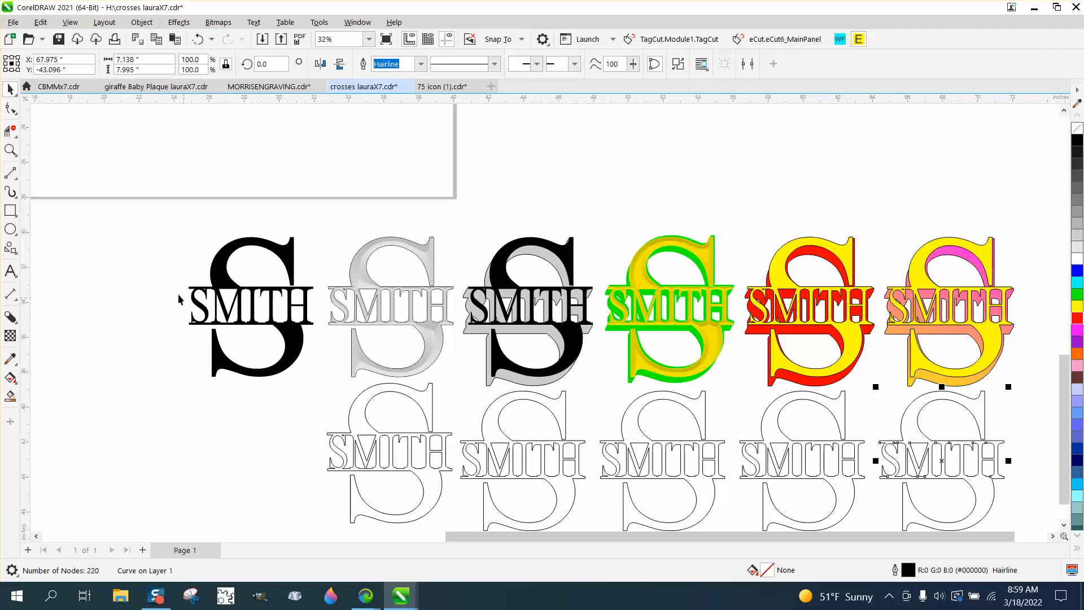
# - Fill the first outlined monogram of the lower row with 10% Black and give it a black outline
pyautogui.click(10, 150)
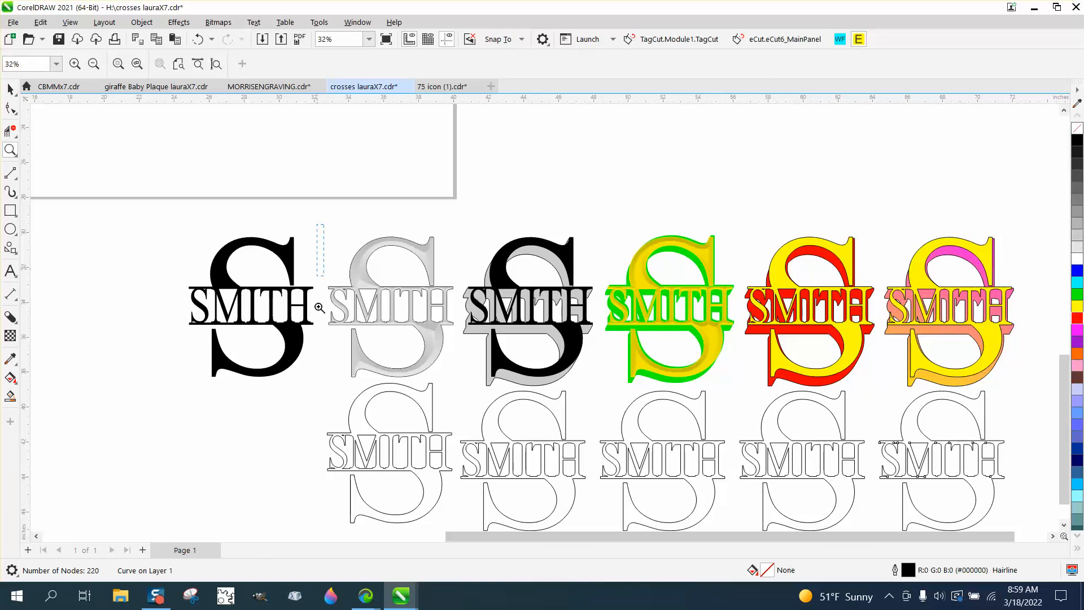
pyautogui.scroll(1, 519, 497)
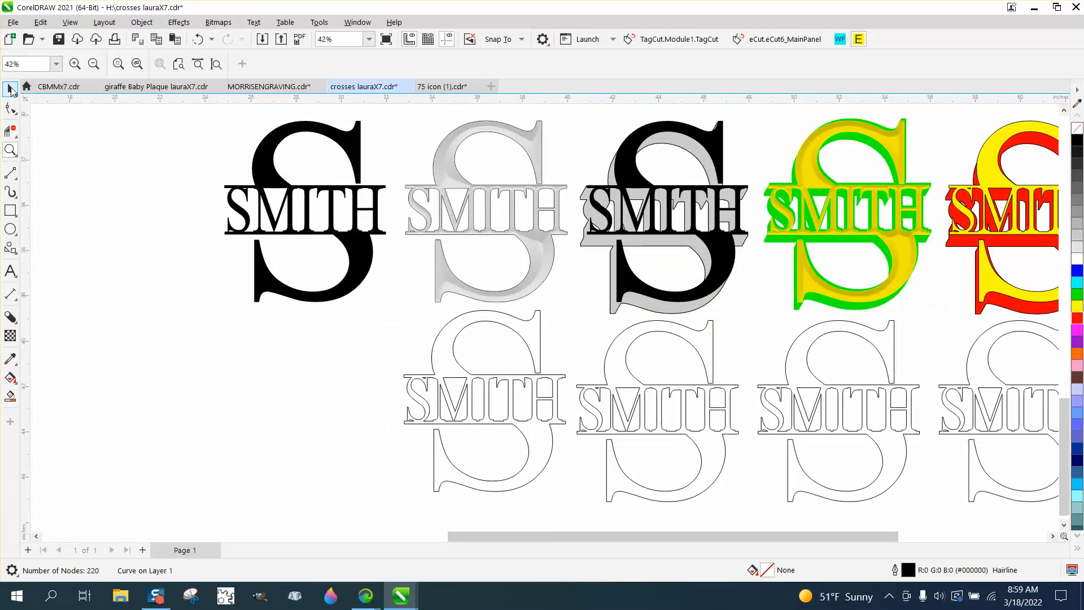
pyautogui.click(10, 89)
pyautogui.click(539, 334)
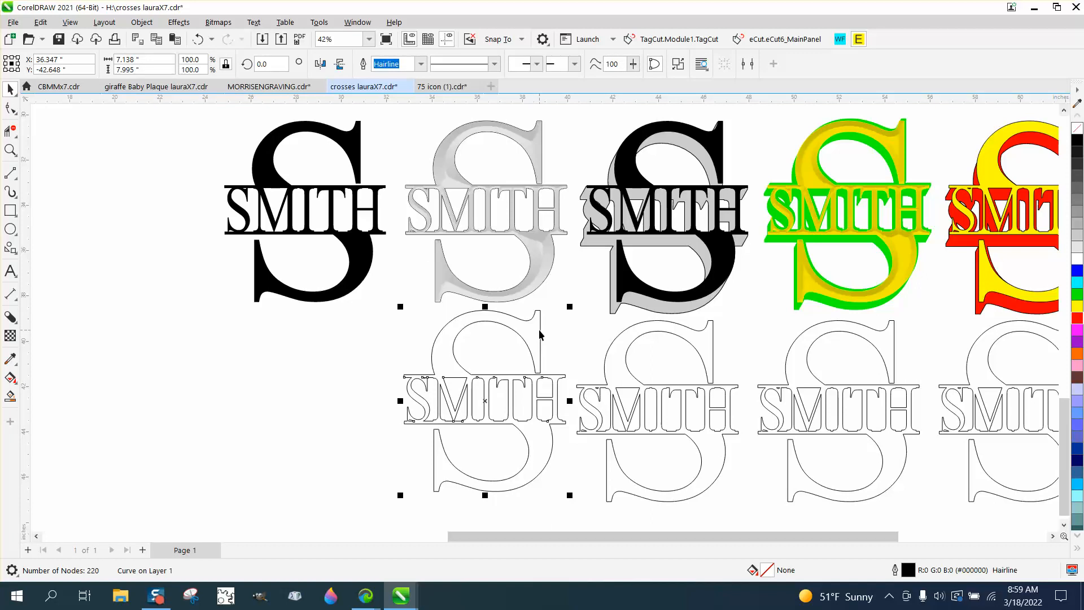
pyautogui.rightClick(1079, 249)
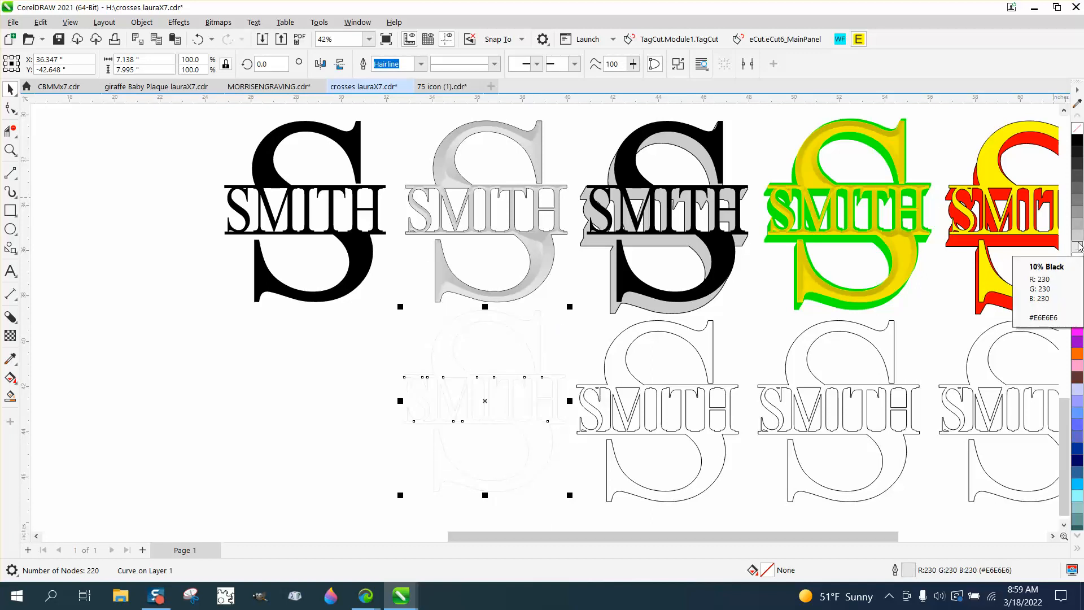
pyautogui.click(1078, 247)
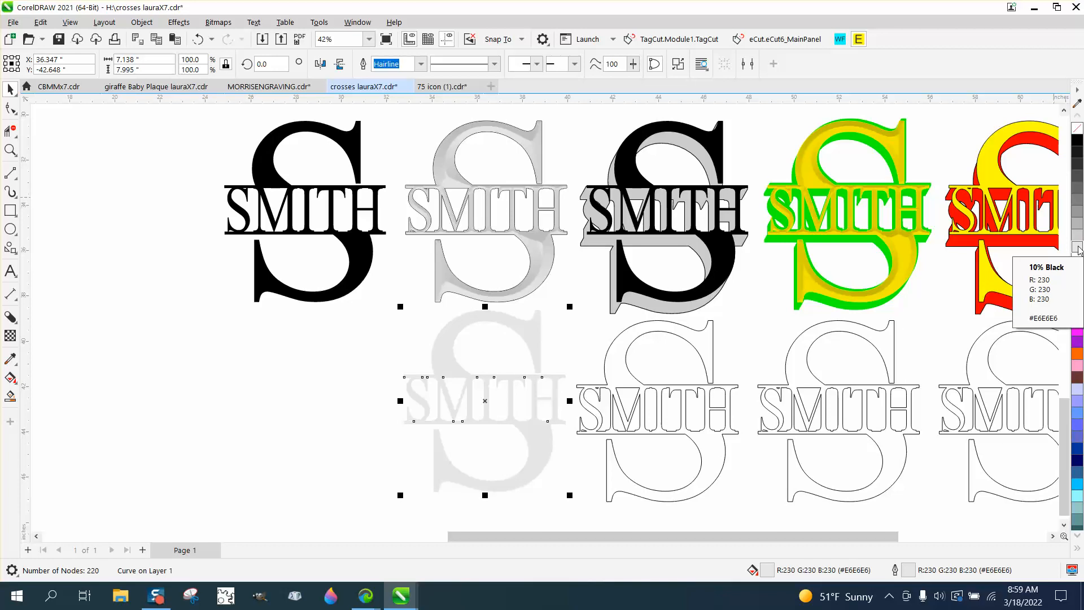
pyautogui.rightClick(1078, 141)
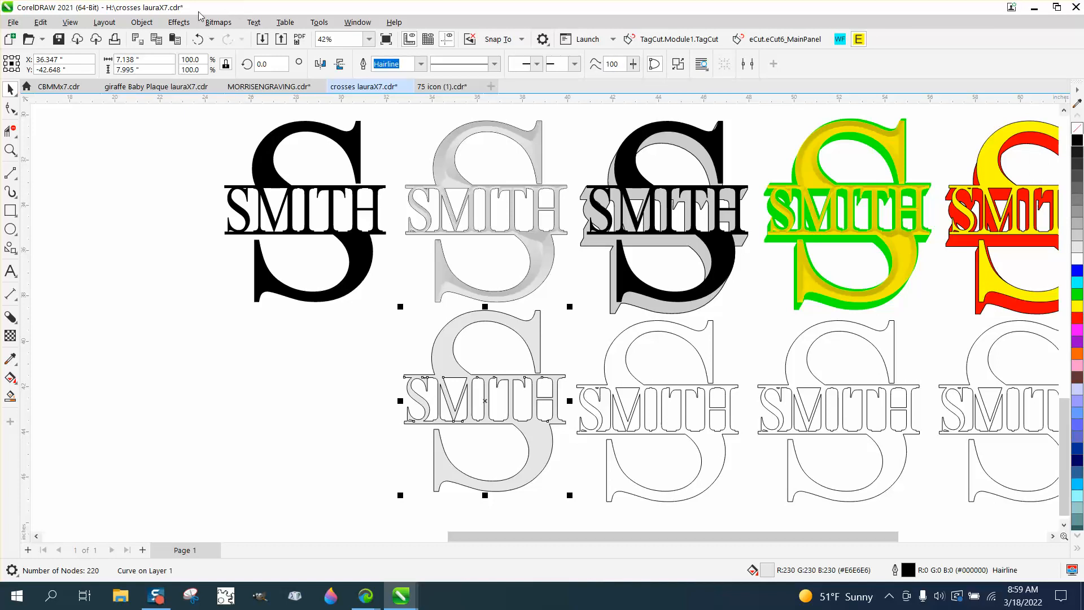
# - Apply a soft edge bevel with a 0.25" distance to the light gray monogram
pyautogui.click(180, 22)
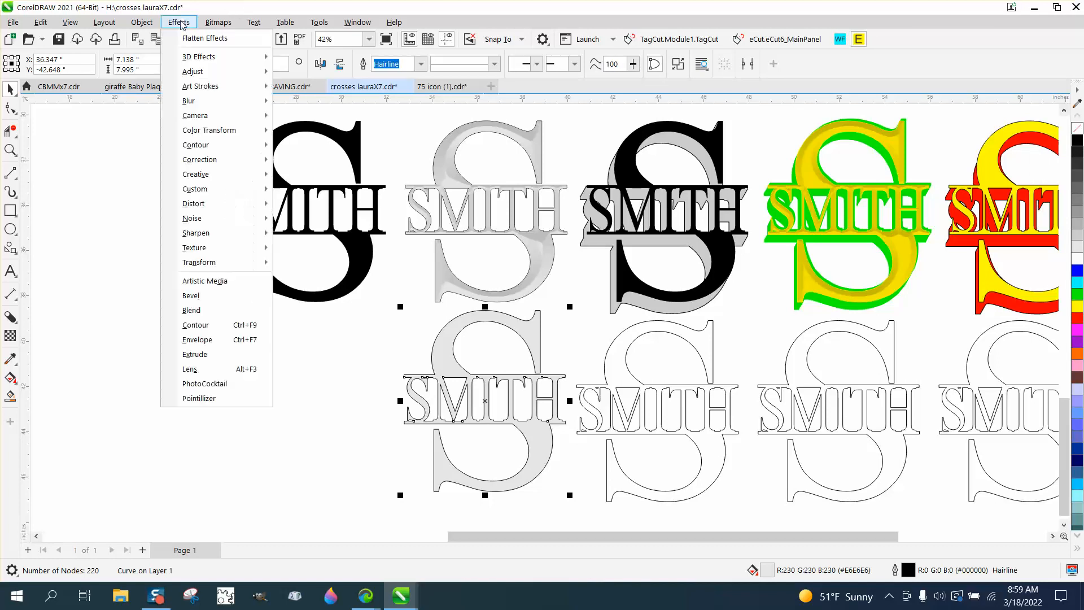
pyautogui.click(205, 296)
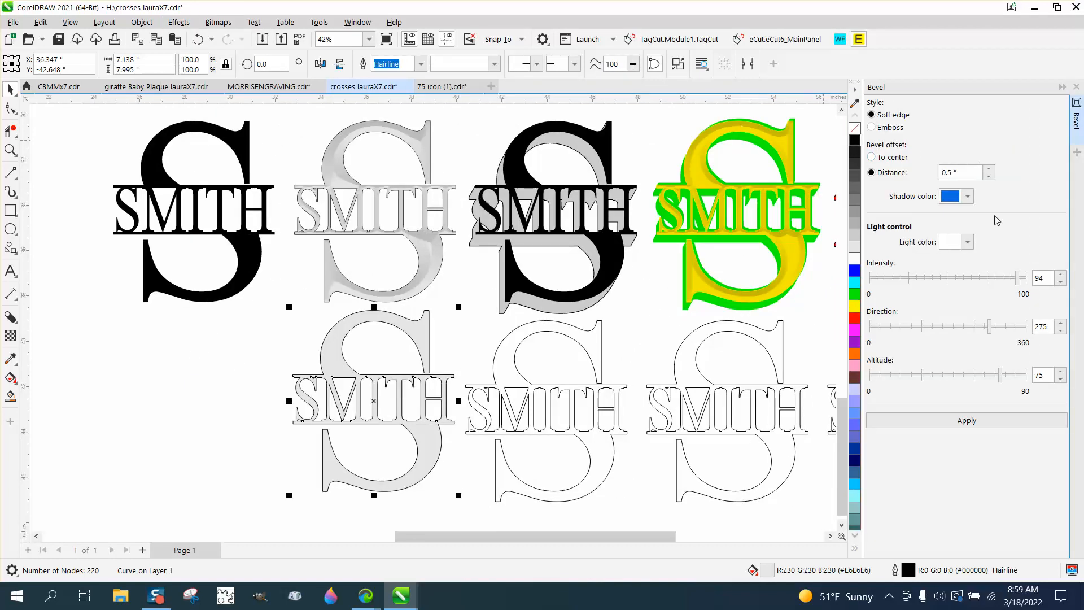
pyautogui.click(974, 424)
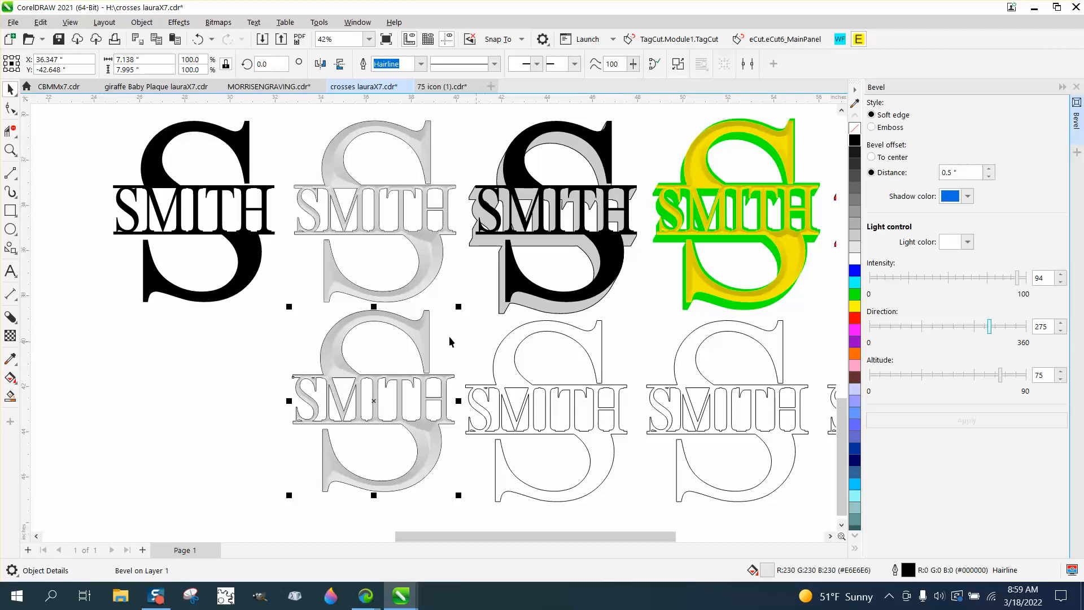
pyautogui.click(197, 39)
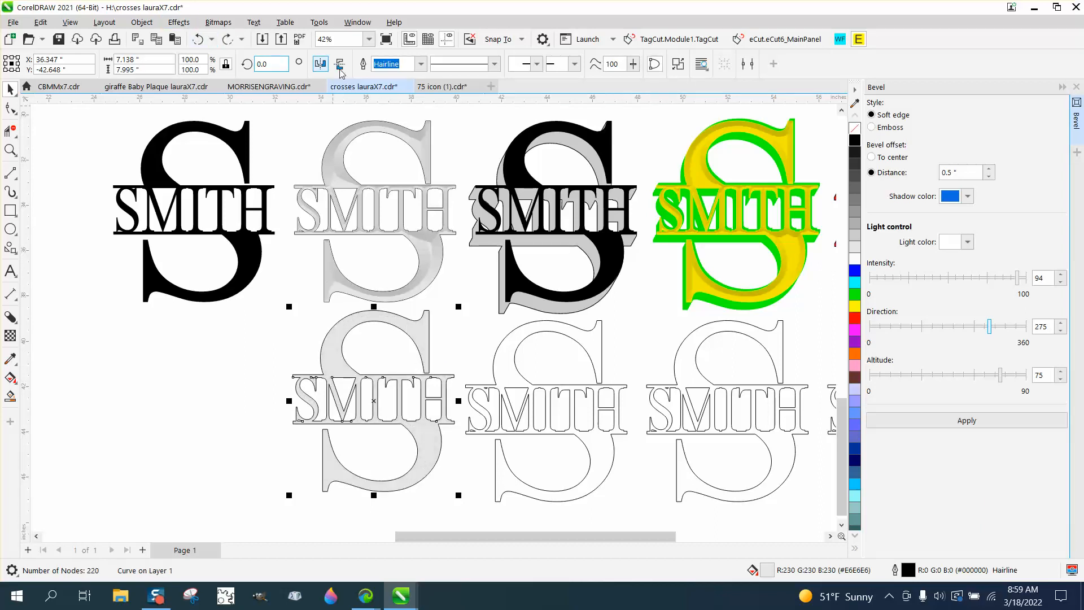
pyautogui.doubleClick(960, 172)
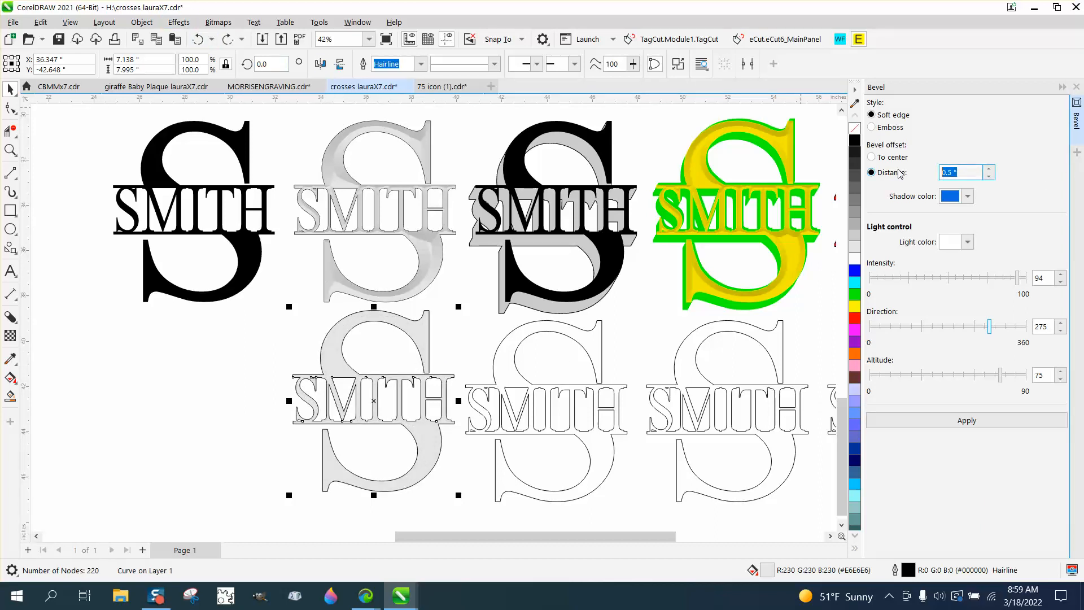
pyautogui.write('.25')
pyautogui.click(975, 422)
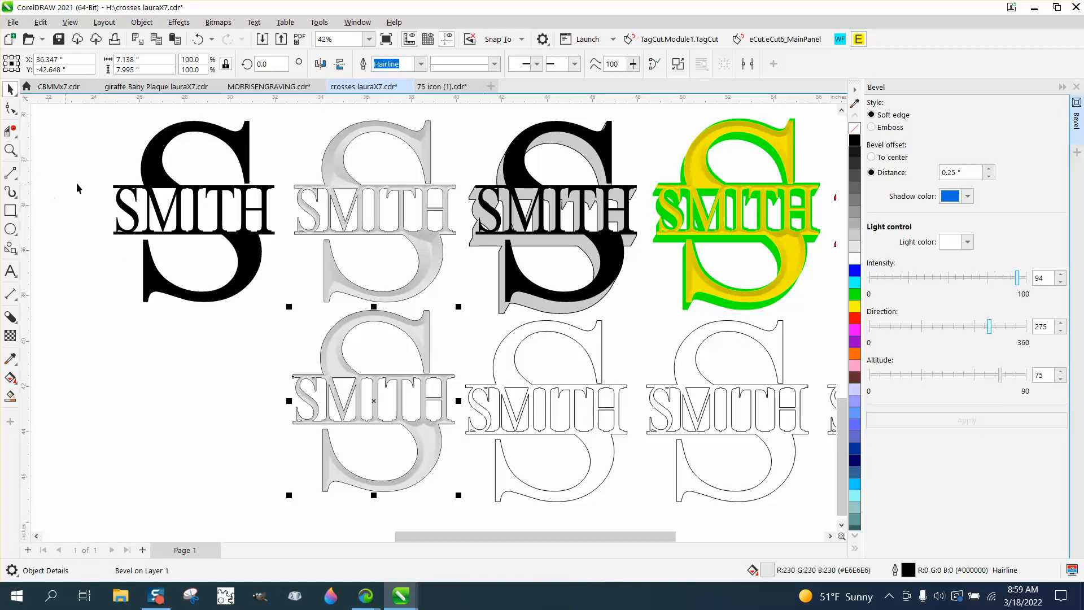
# - Examine the beveled monogram up close, especially the shading around its lettering and where the bar meets the large S
pyautogui.moveTo(289, 297); pyautogui.dragTo(518, 513)
pyautogui.click(10, 149)
pyautogui.moveTo(282, 287); pyautogui.dragTo(527, 496)
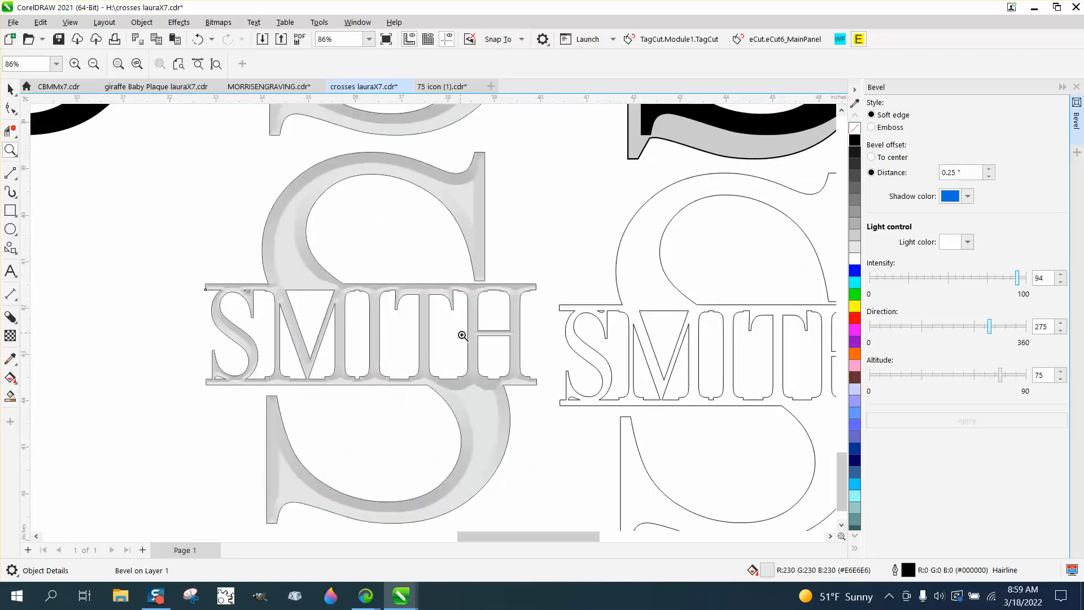
pyautogui.moveTo(462, 335); pyautogui.dragTo(552, 412)
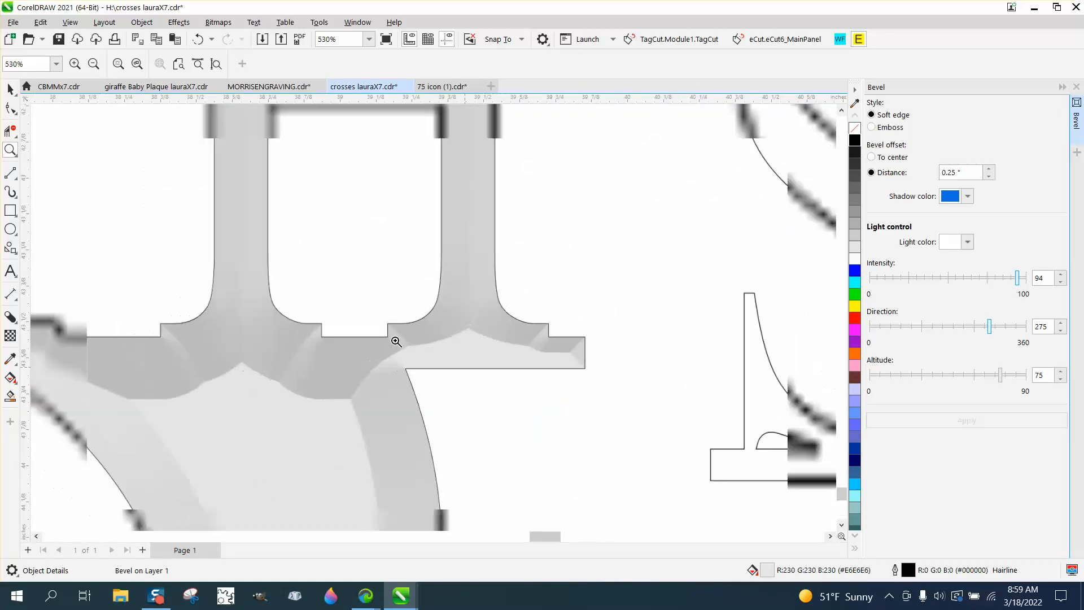
pyautogui.scroll(-2, 331, 322)
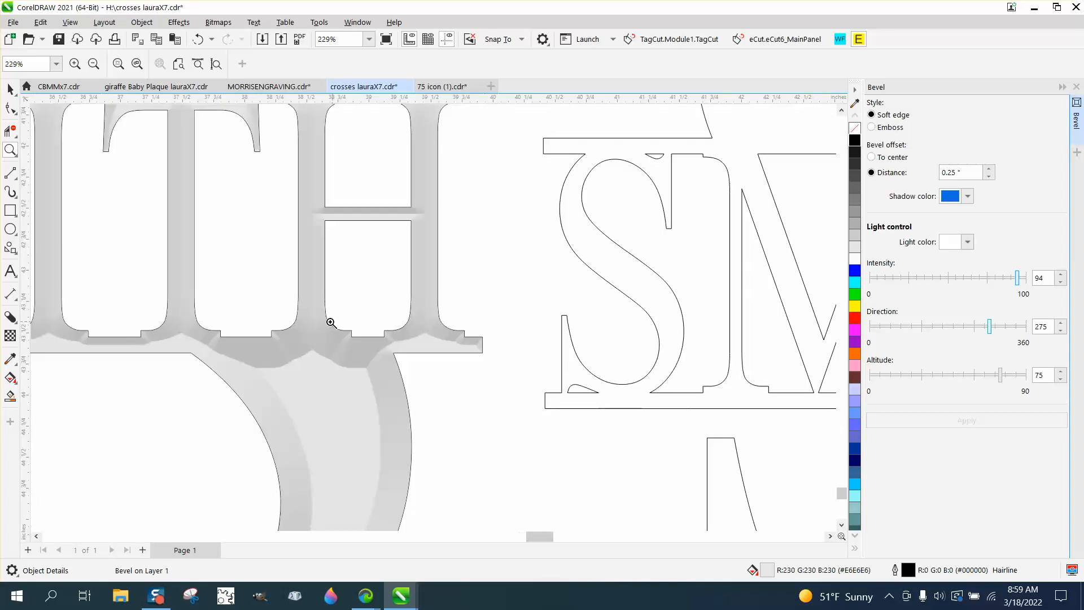
pyautogui.scroll(-1, 291, 291)
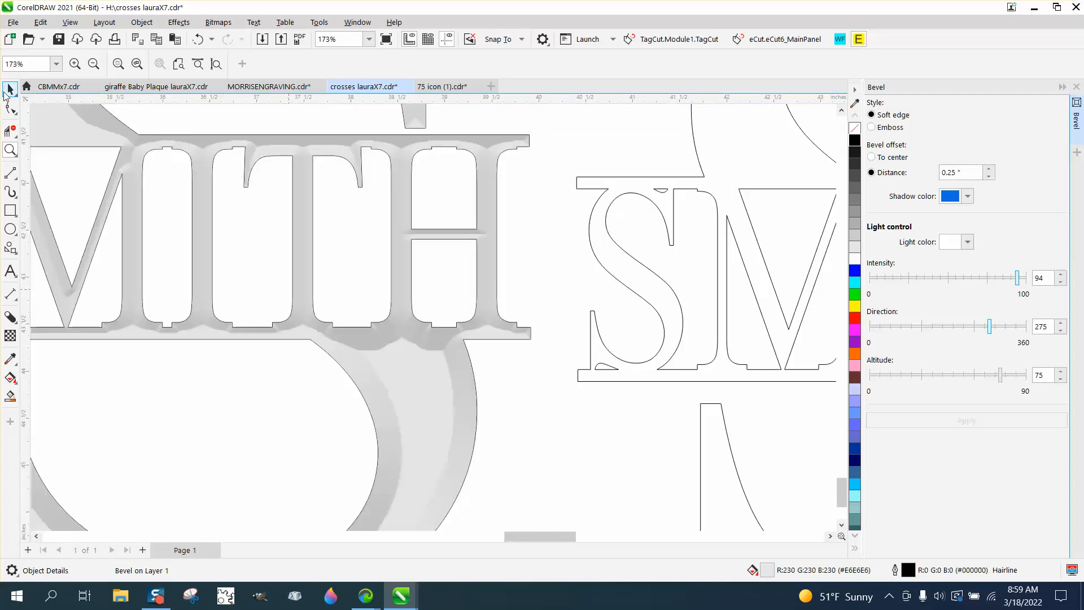
pyautogui.click(10, 90)
pyautogui.scroll(-1, 499, 270)
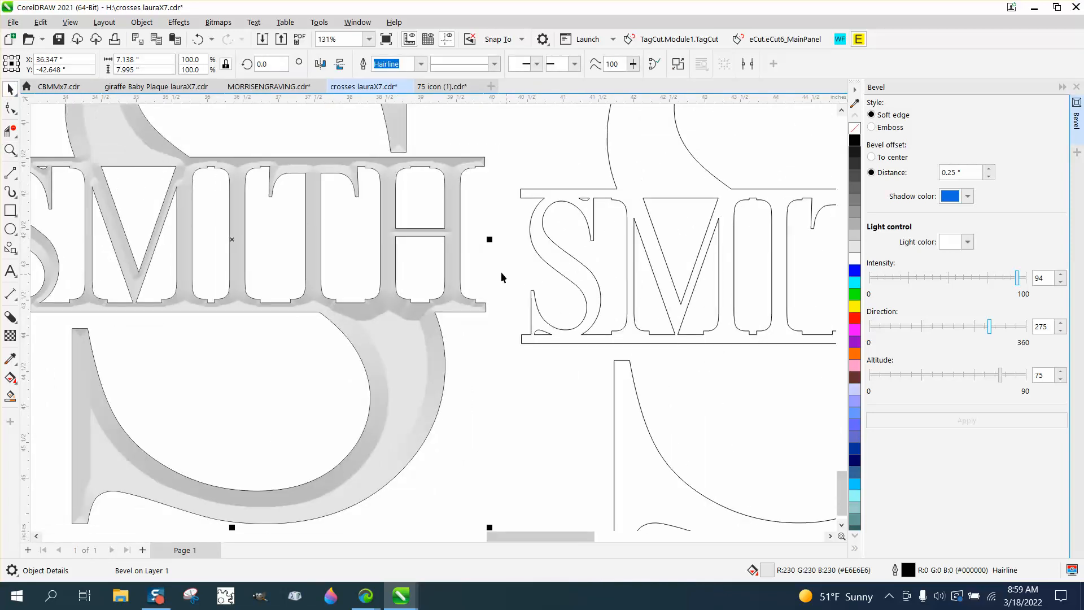
pyautogui.scroll(-1, 499, 270)
pyautogui.scroll(-3, 498, 266)
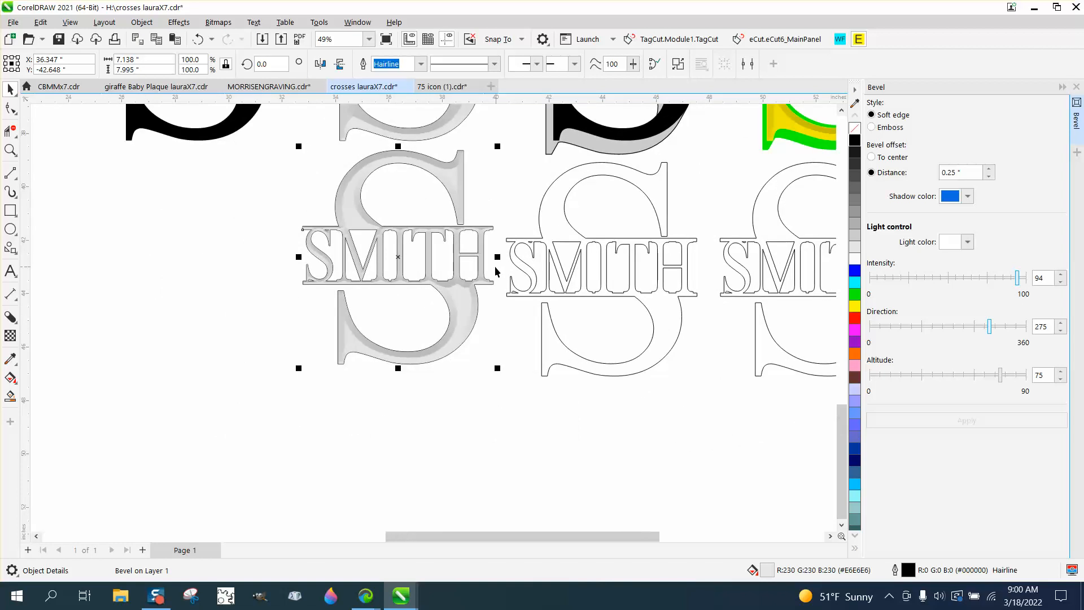
pyautogui.scroll(-1, 496, 268)
pyautogui.scroll(-1, 496, 271)
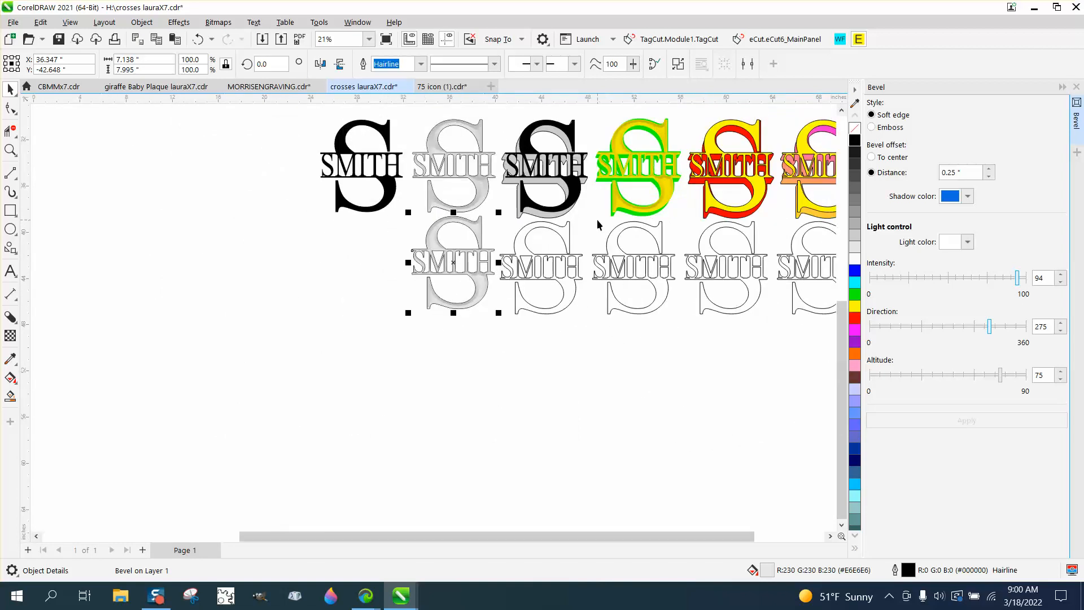
# - Add a block shadow about 0.77" deep, cast downward at about 266°, to the second monogram of the lower row
pyautogui.click(561, 238)
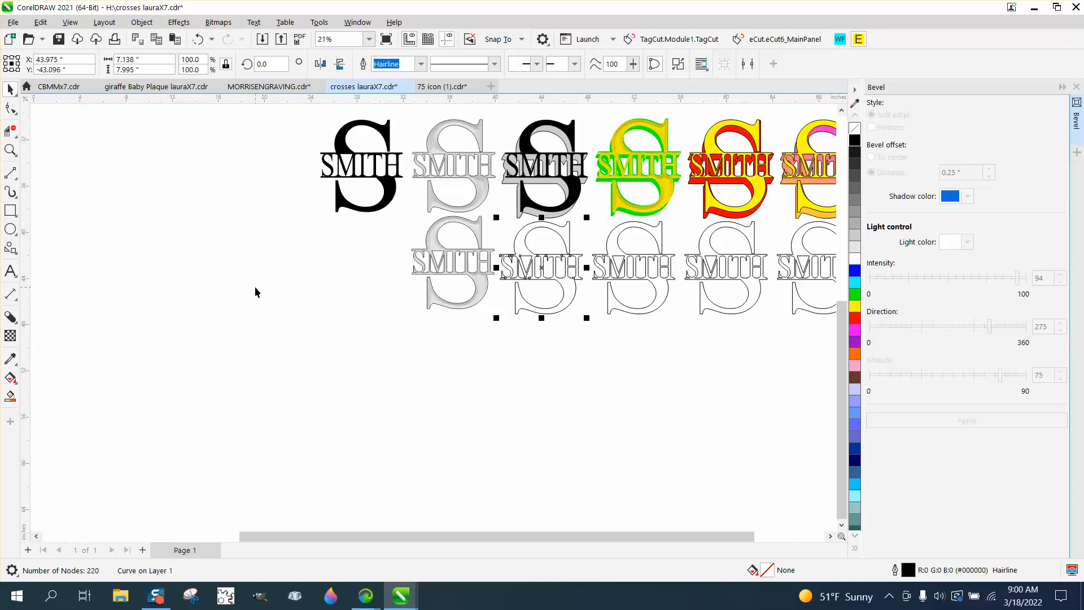
pyautogui.click(16, 322)
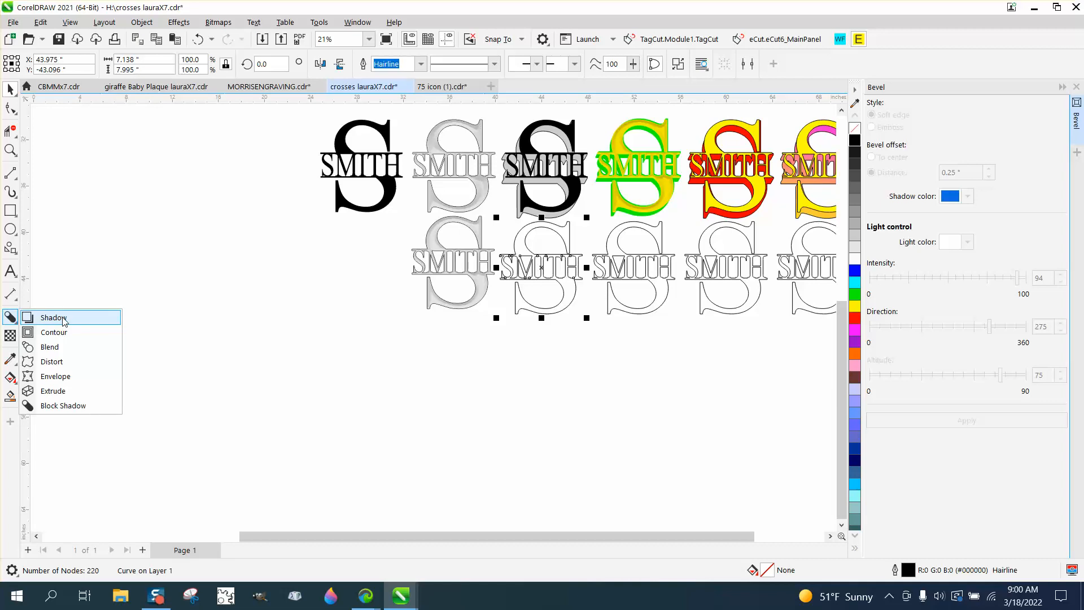
pyautogui.click(63, 406)
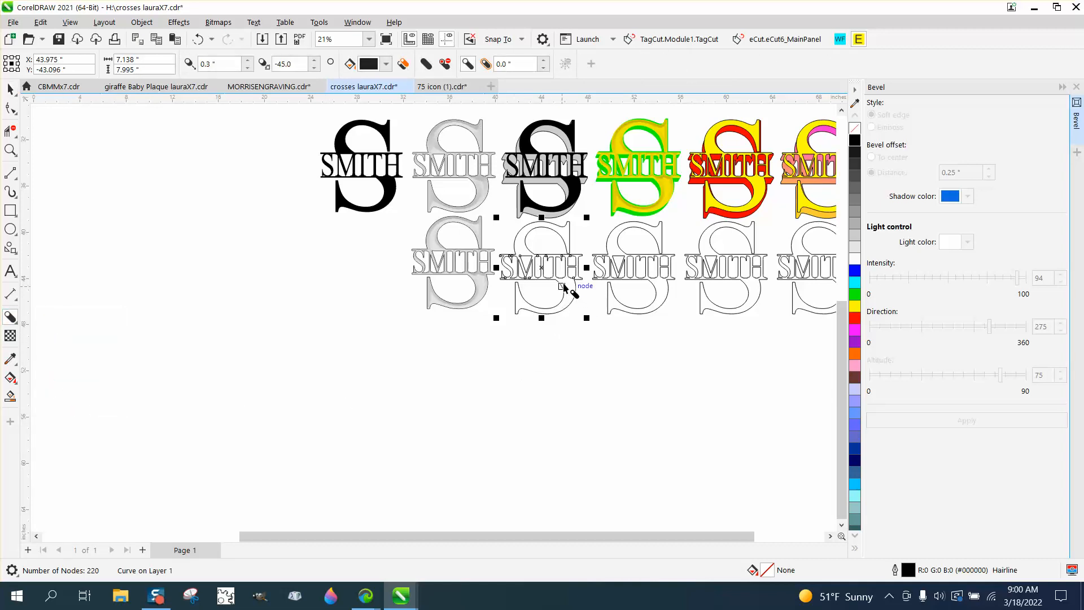
pyautogui.moveTo(563, 287); pyautogui.dragTo(543, 287)
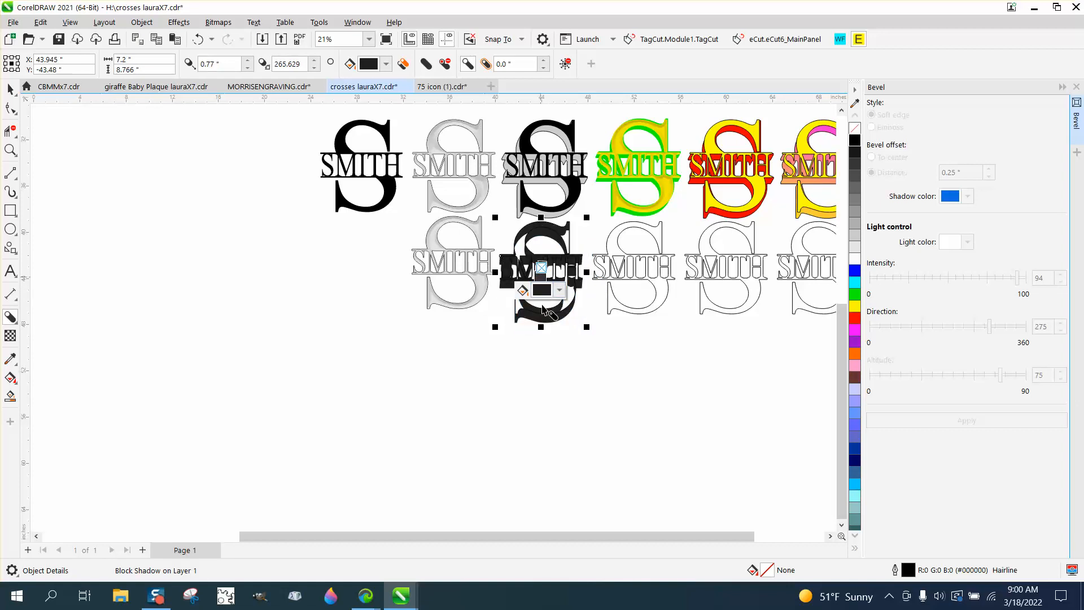
# - Set a fine nudge distance for the document and nudge the block-shadowed monogram up and down, ending at Y -43.53"
pyautogui.click(10, 150)
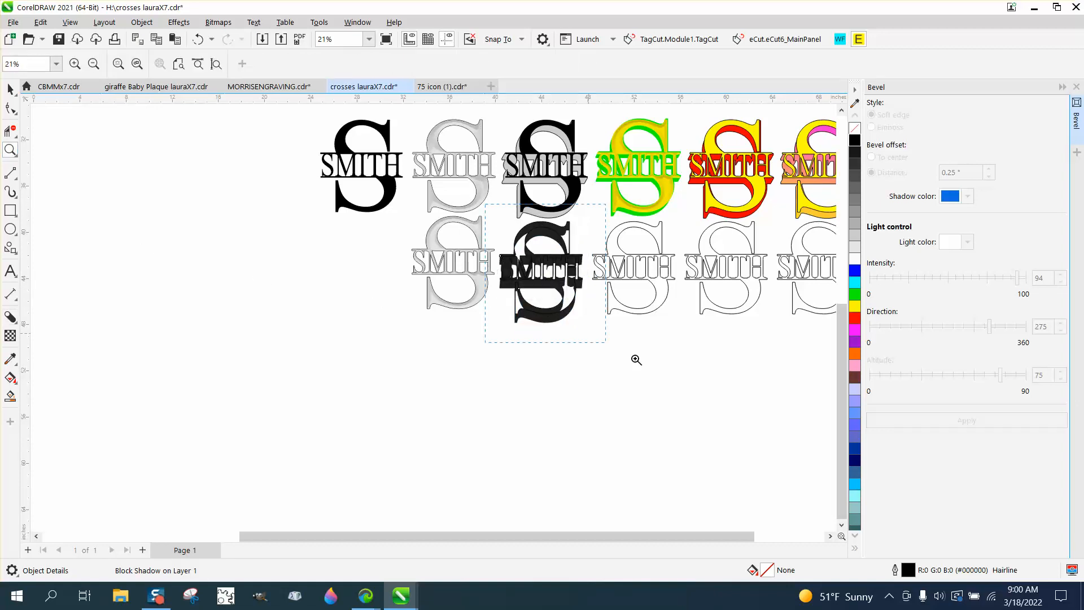
pyautogui.moveTo(637, 360); pyautogui.dragTo(724, 408)
pyautogui.click(11, 90)
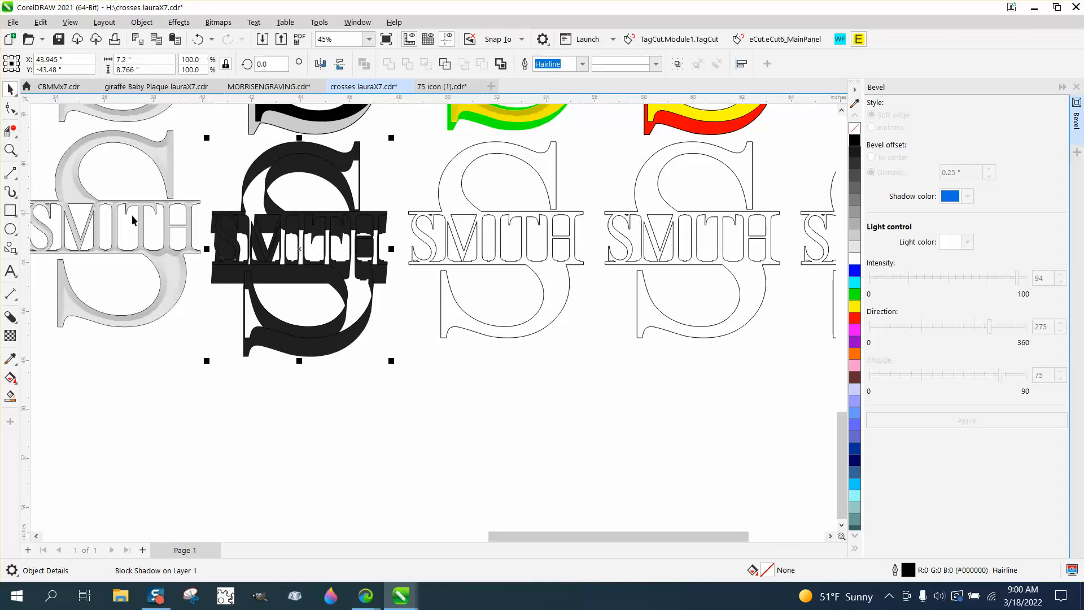
pyautogui.click(337, 392)
pyautogui.click(457, 64)
pyautogui.write('.01')
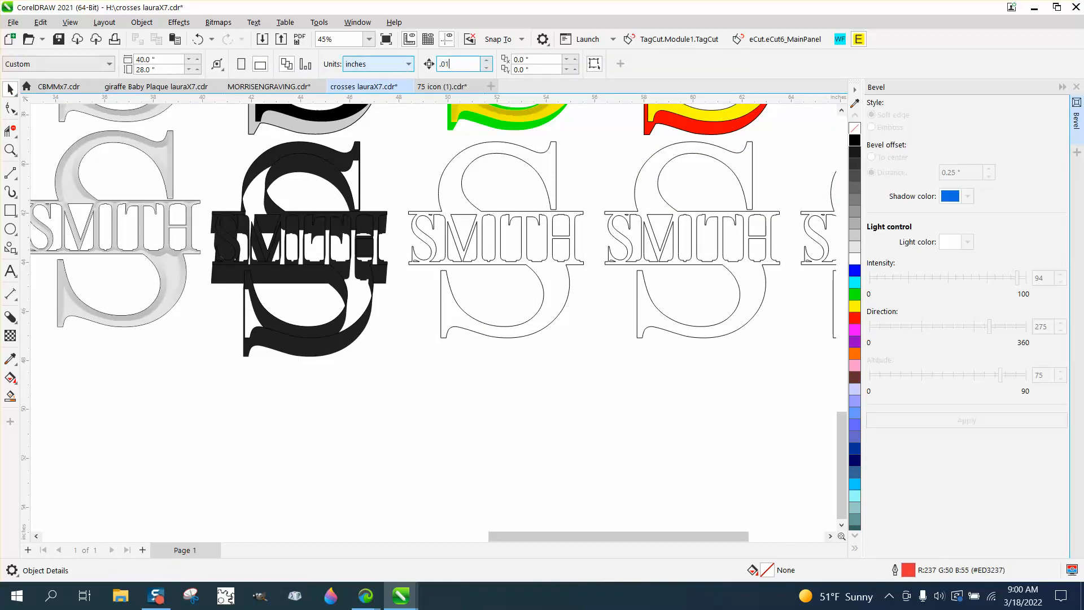
pyautogui.press('Return')
pyautogui.click(339, 342)
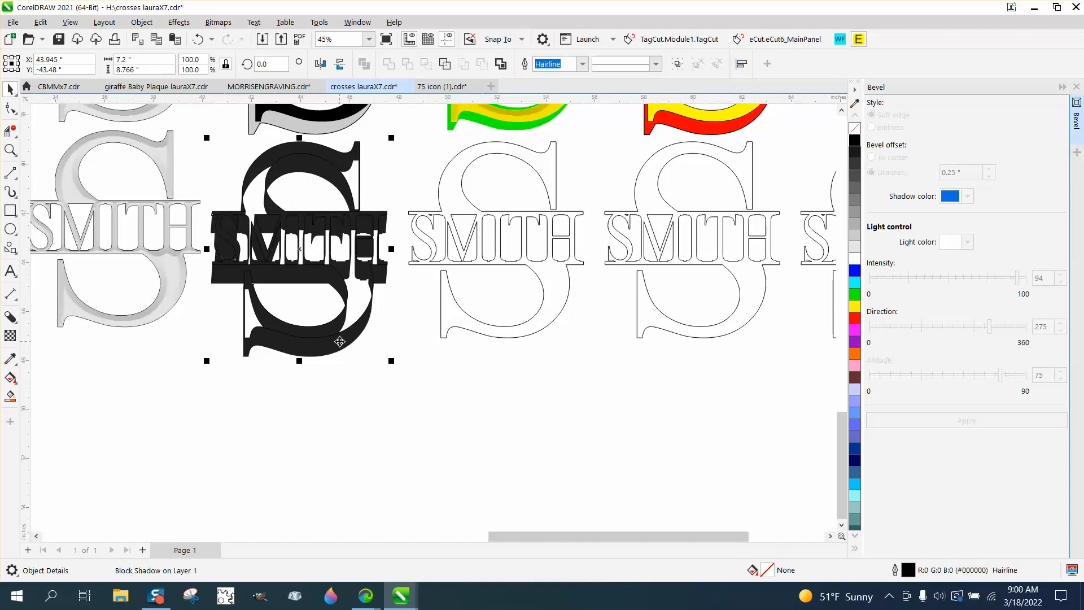
pyautogui.press('Up')
pyautogui.press('Up')
pyautogui.press('Up')
pyautogui.press('Up')
pyautogui.press('Up')
pyautogui.press('Up')
pyautogui.press('Up')
pyautogui.press('Up')
pyautogui.press('Up')
pyautogui.press('Up')
pyautogui.press('Up')
pyautogui.press('Up')
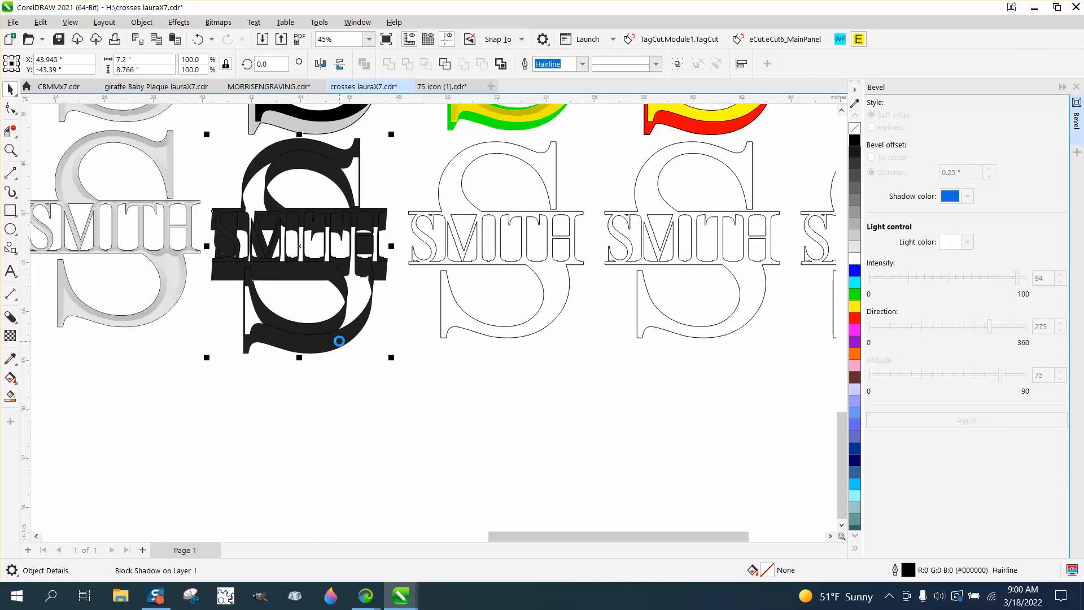
pyautogui.press('Down')
pyautogui.press('Down')
pyautogui.press('Down')
pyautogui.press('Down')
pyautogui.press('Down')
pyautogui.press('Down')
pyautogui.press('Down')
pyautogui.press('Down')
pyautogui.press('Down')
pyautogui.press('Down')
pyautogui.press('Down')
pyautogui.press('Down')
pyautogui.press('Down')
pyautogui.press('Down')
pyautogui.press('Down')
pyautogui.press('Down')
pyautogui.press('Down')
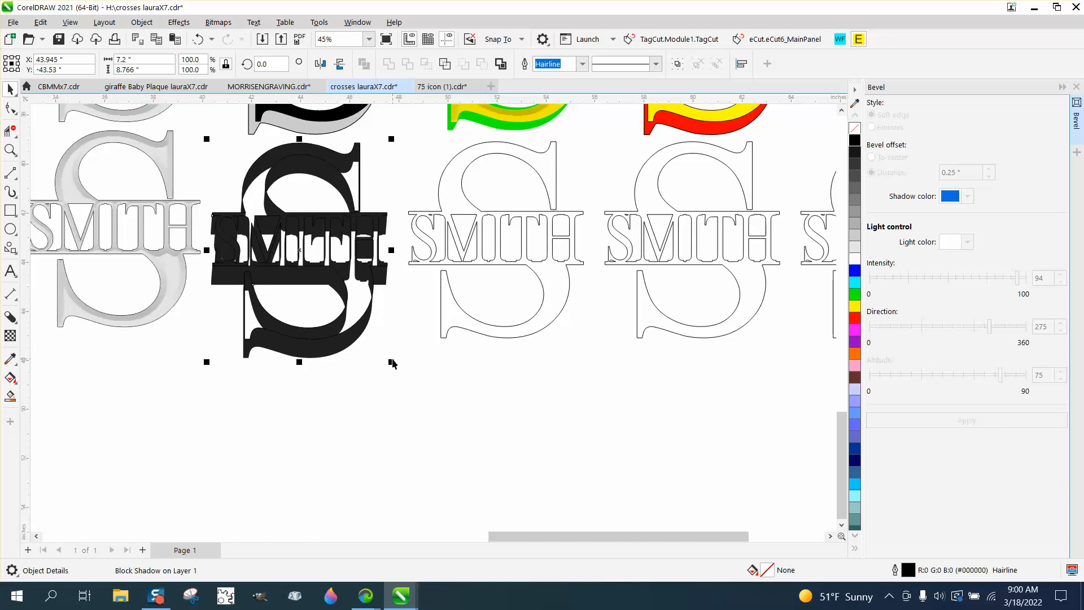
# - Break the block shadow apart from its monogram
pyautogui.click(141, 22)
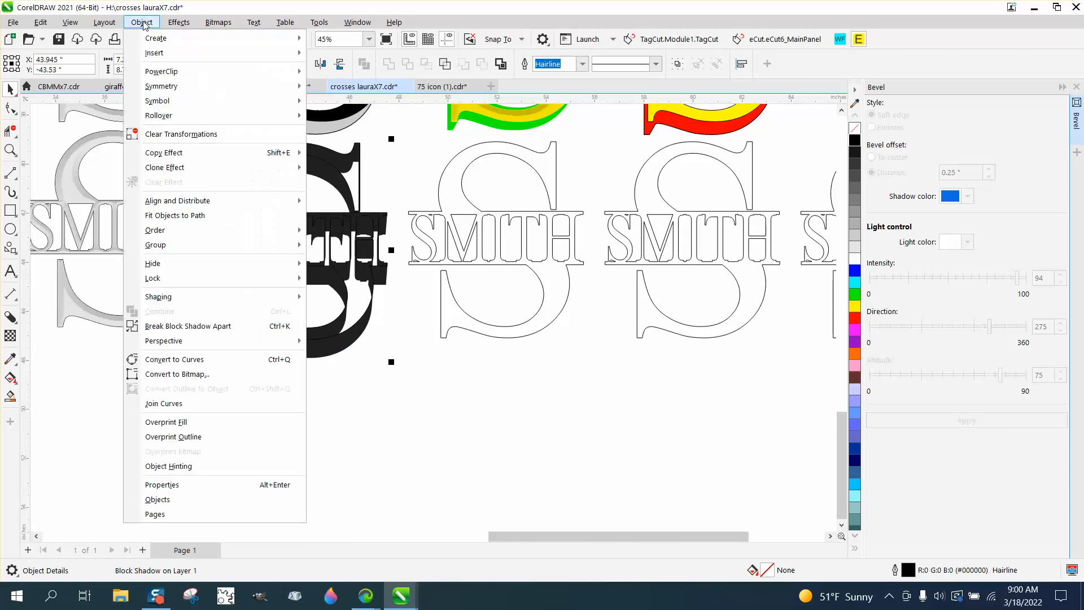
pyautogui.click(188, 326)
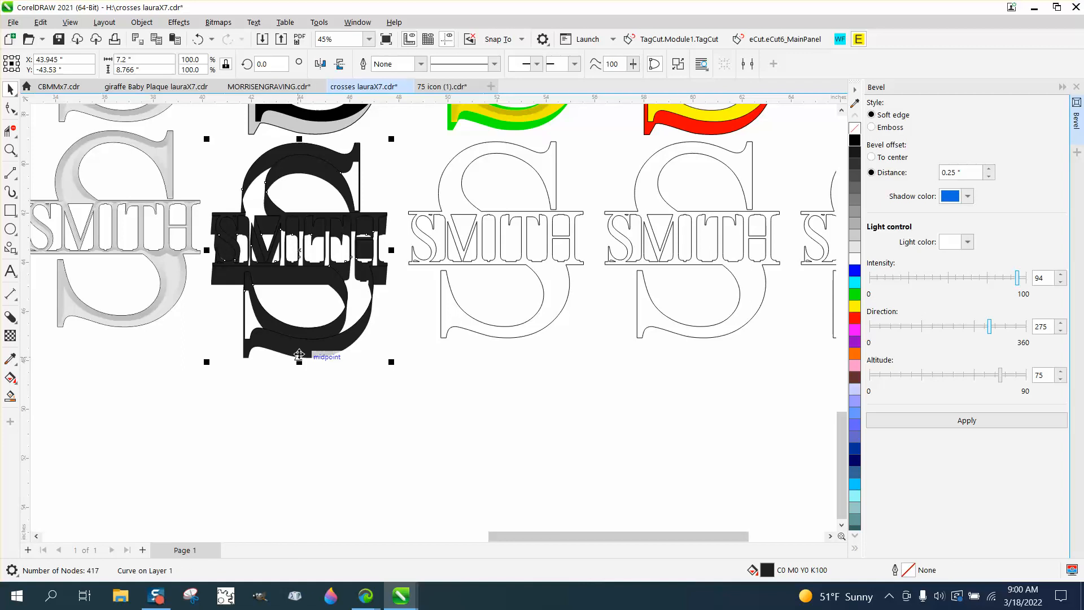
# - Try nudging the separated block shadow up to Y -43.37" and moving it farther down, and undo back to the plain outlined monogram
pyautogui.press('Up')
pyautogui.press('Up')
pyautogui.press('Up')
pyautogui.press('Up')
pyautogui.press('Up')
pyautogui.press('Up')
pyautogui.press('Up')
pyautogui.press('Up')
pyautogui.press('Up')
pyautogui.press('Up')
pyautogui.press('Up')
pyautogui.press('Up')
pyautogui.press('Up')
pyautogui.press('Up')
pyautogui.press('Up')
pyautogui.press('Up')
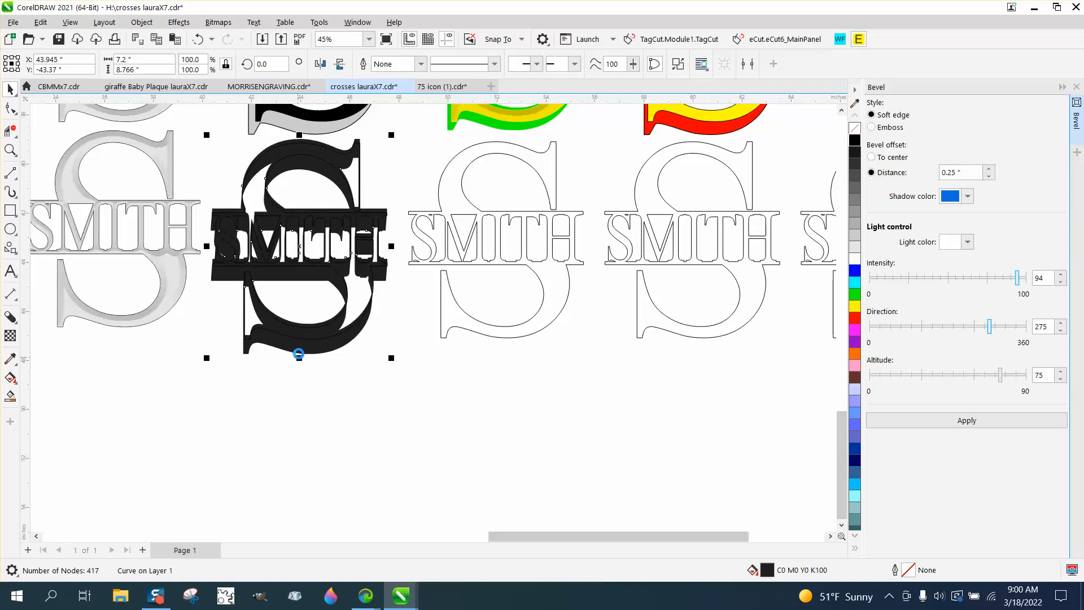
pyautogui.click(304, 368)
pyautogui.click(244, 349)
pyautogui.moveTo(244, 349); pyautogui.dragTo(264, 417)
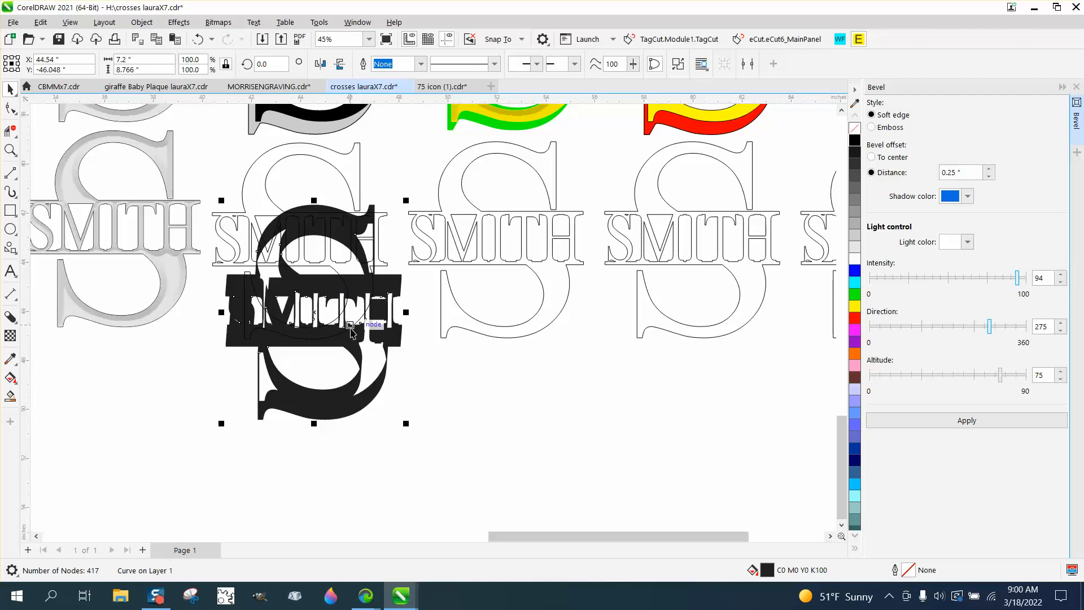
pyautogui.click(199, 40)
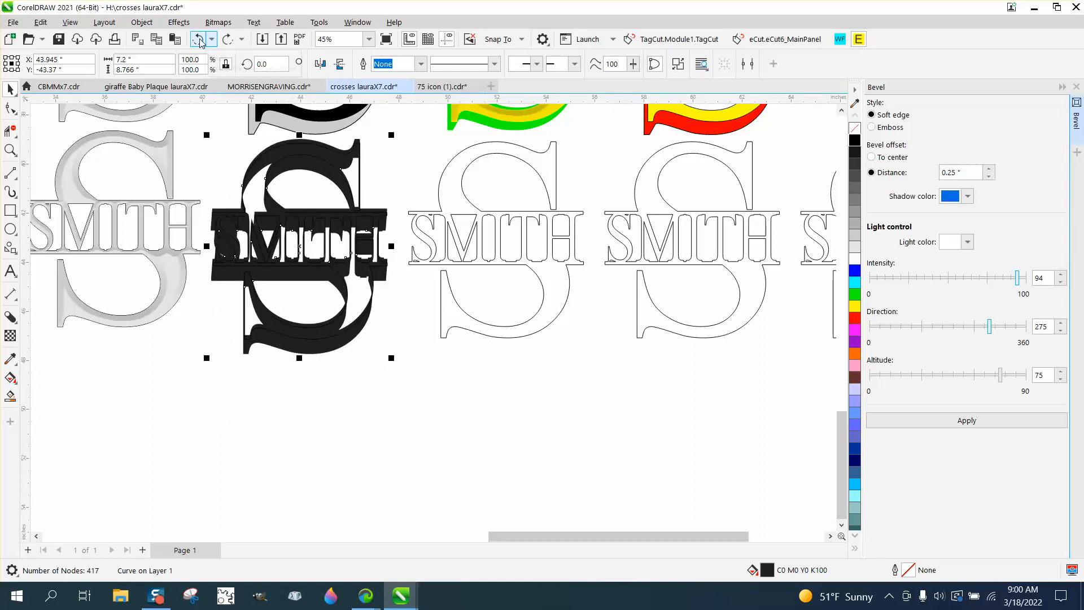
pyautogui.click(200, 39)
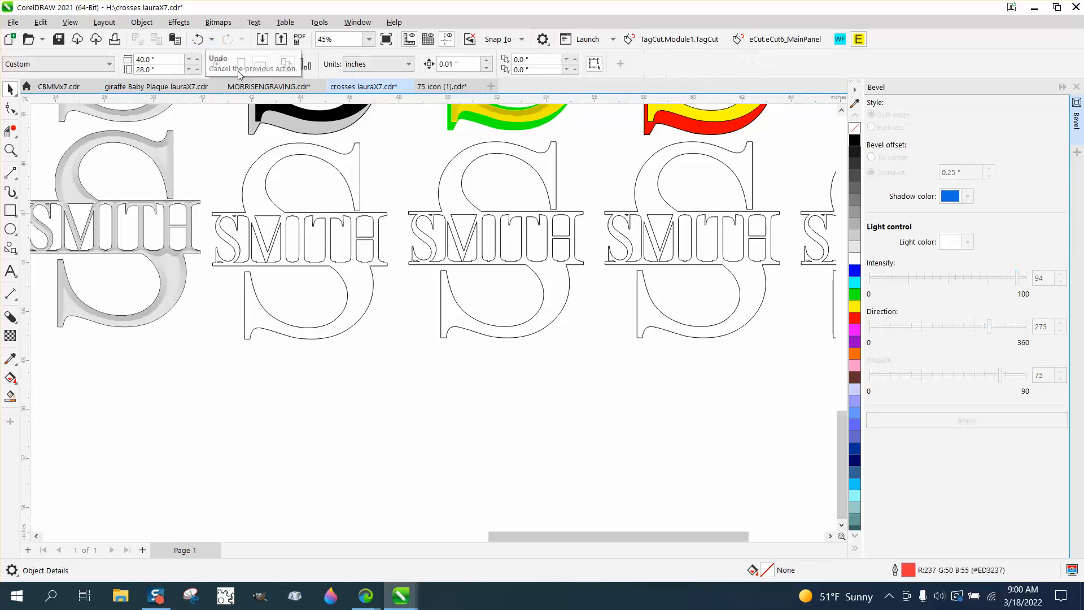
# - Fill the second monogram of the lower row light grey (#CCCCCC) and add a block shadow about 0.45" deep at about 232°
pyautogui.click(856, 240)
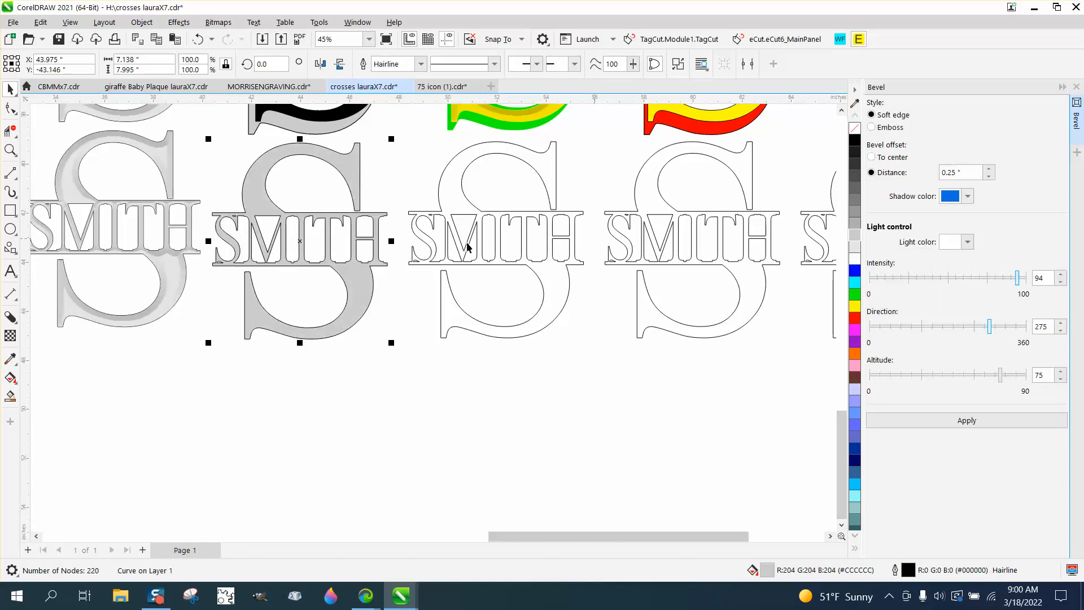
pyautogui.click(14, 322)
pyautogui.click(17, 323)
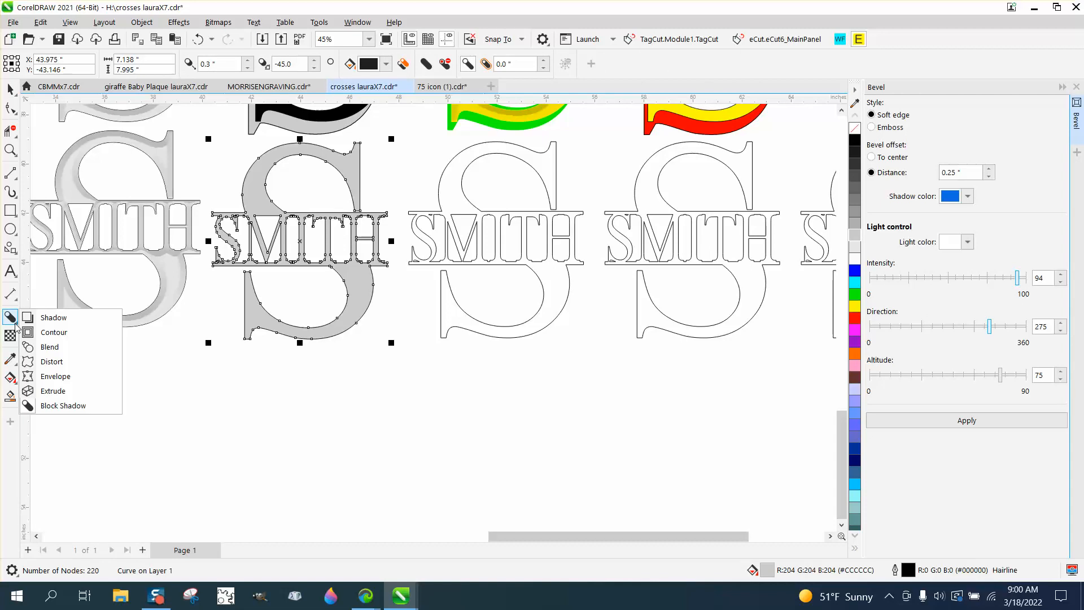
pyautogui.click(17, 325)
pyautogui.moveTo(355, 287); pyautogui.dragTo(290, 250)
pyautogui.click(10, 89)
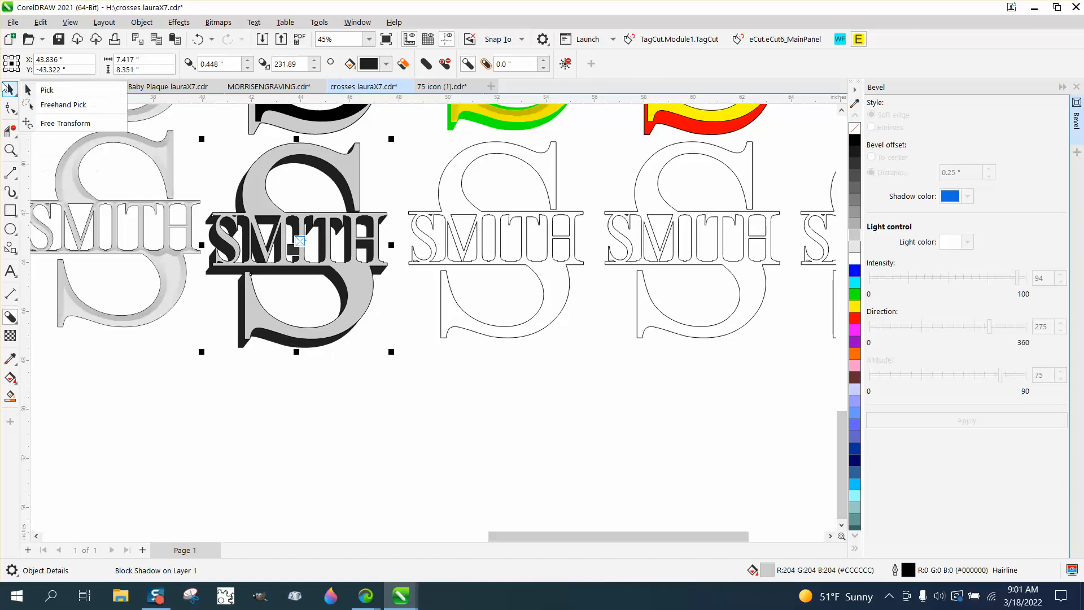
pyautogui.click(34, 89)
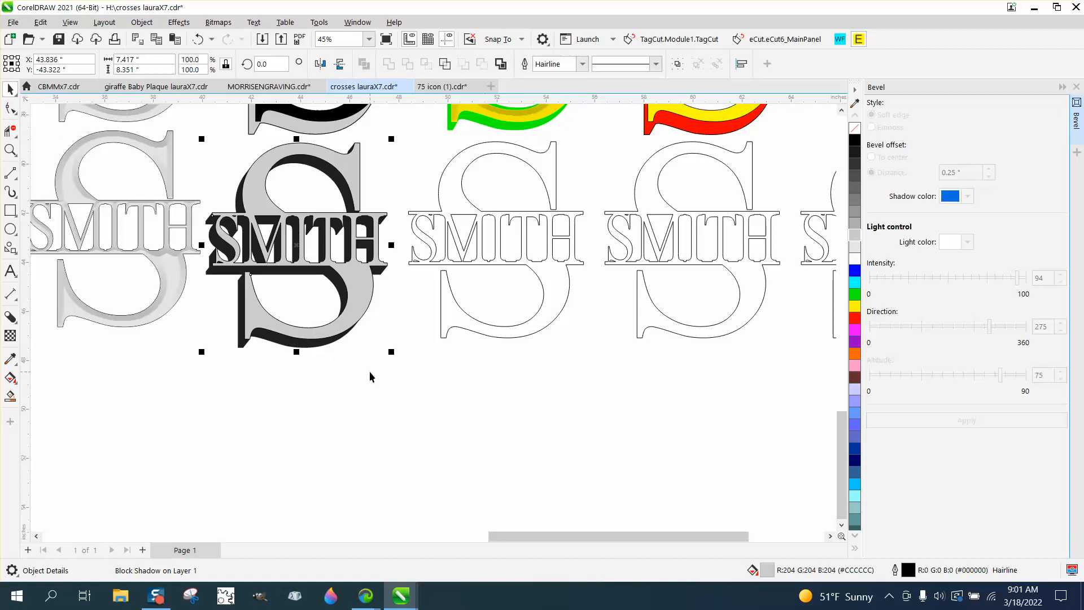
# - Break the block shadow apart from the light grey monogram
pyautogui.click(370, 371)
pyautogui.click(368, 297)
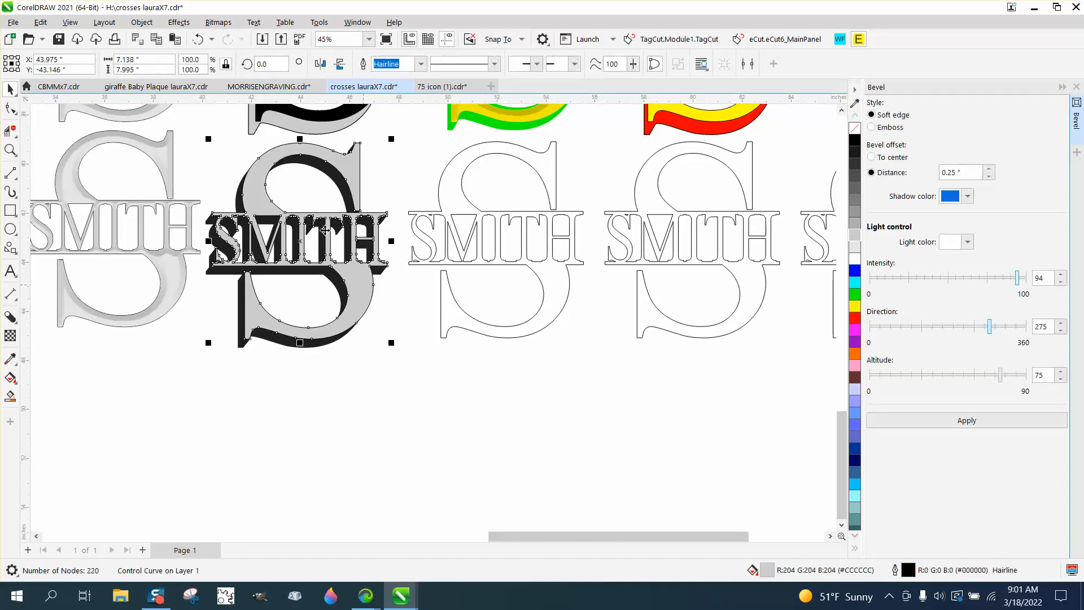
pyautogui.click(127, 23)
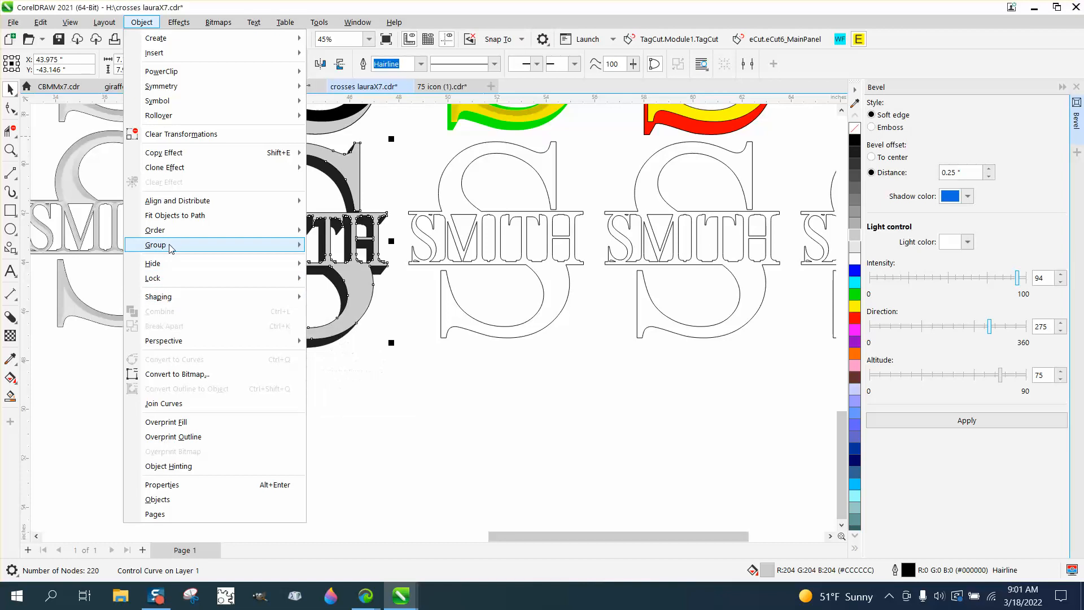
pyautogui.moveTo(226, 341)
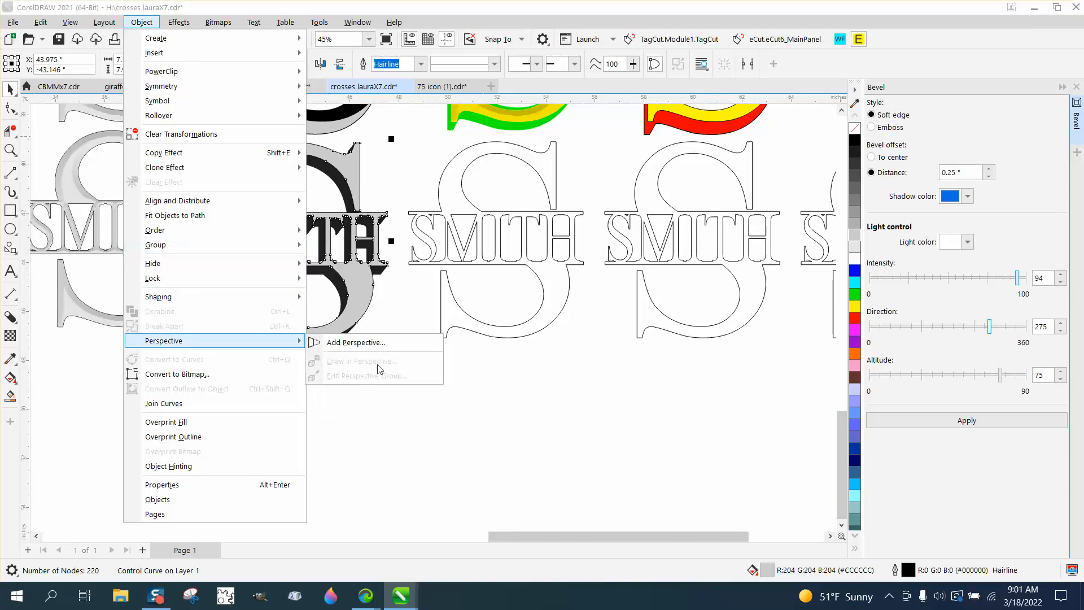
pyautogui.click(399, 320)
pyautogui.scroll(-1, 356, 331)
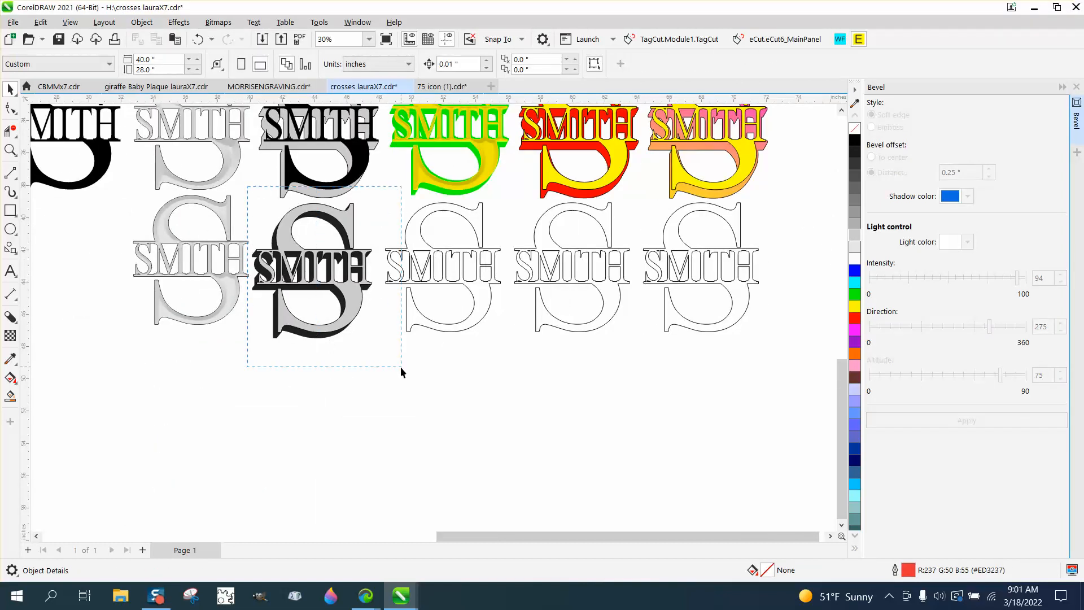
pyautogui.moveTo(401, 367); pyautogui.dragTo(401, 367)
pyautogui.click(142, 22)
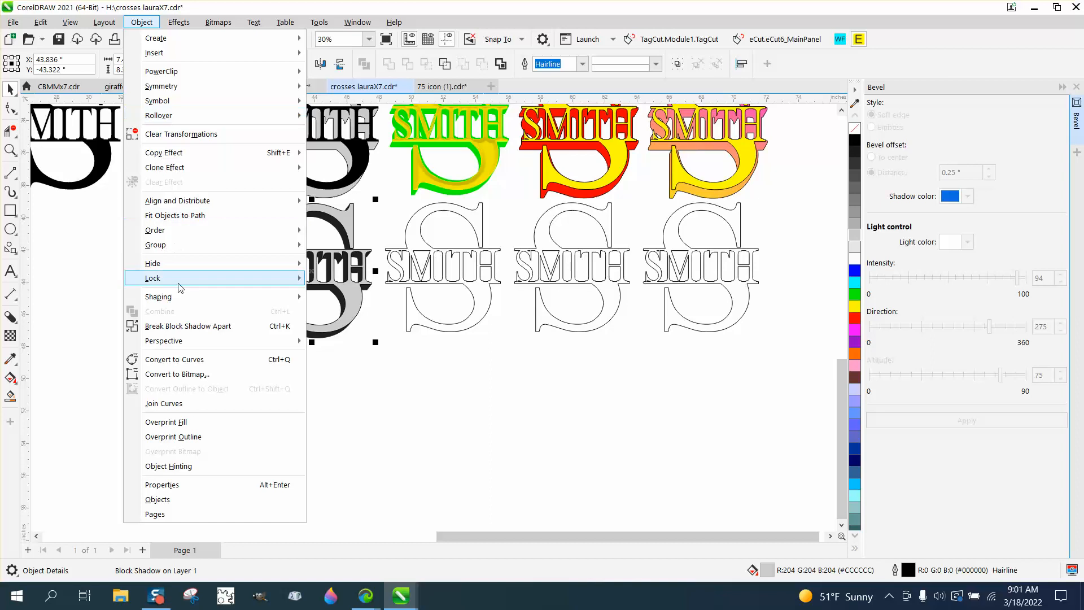
pyautogui.click(170, 326)
pyautogui.click(412, 362)
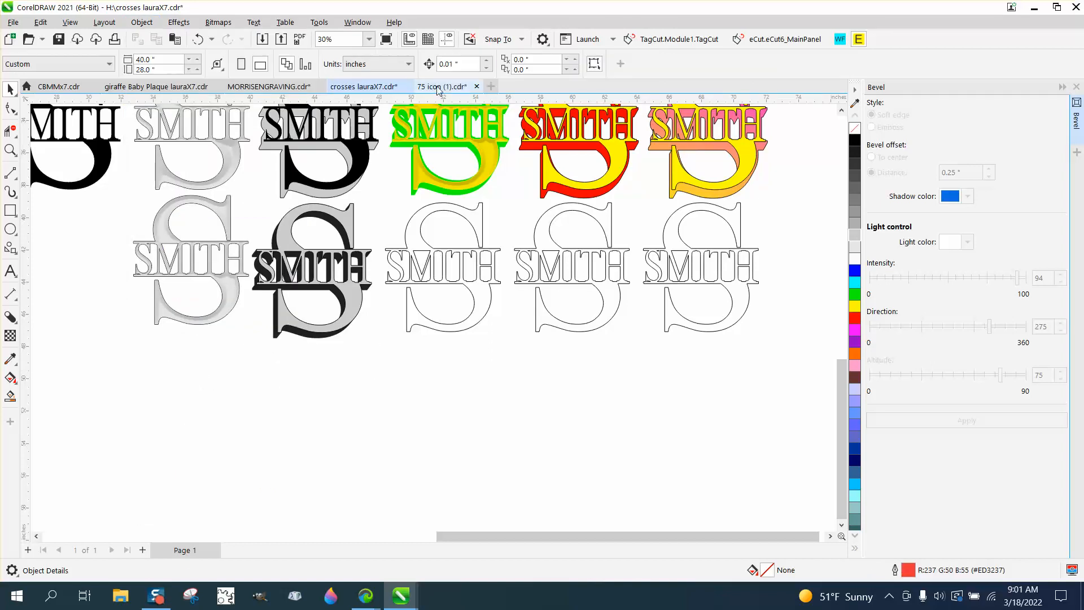
# - Change the nudge distance and nudge the light grey face straight down off its block shadow to Y -53.146"
pyautogui.moveTo(458, 65); pyautogui.dragTo(427, 68)
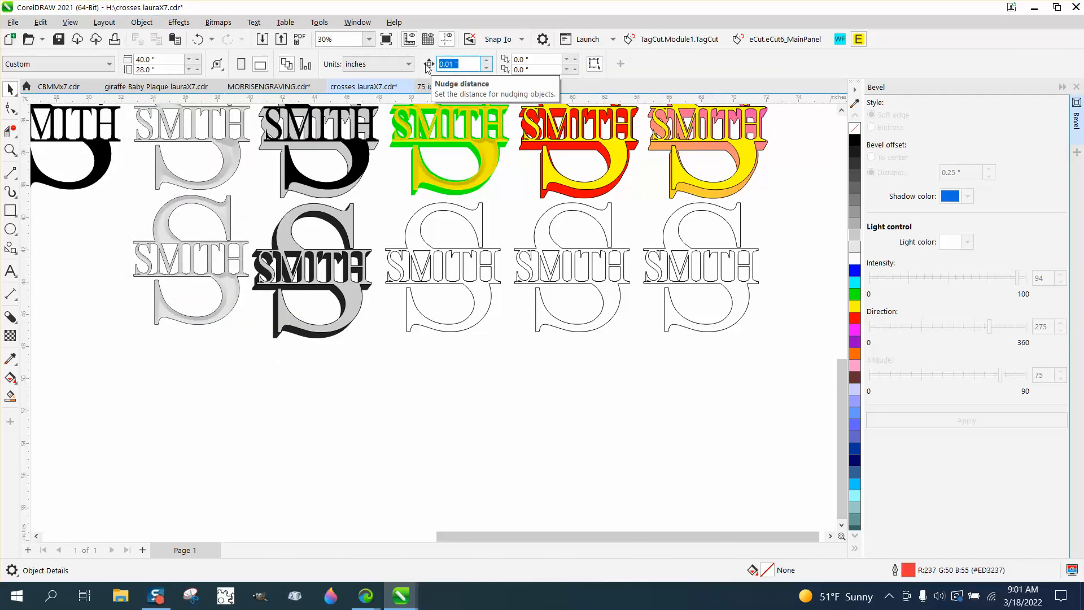
pyautogui.click(349, 217)
pyautogui.press('Down')
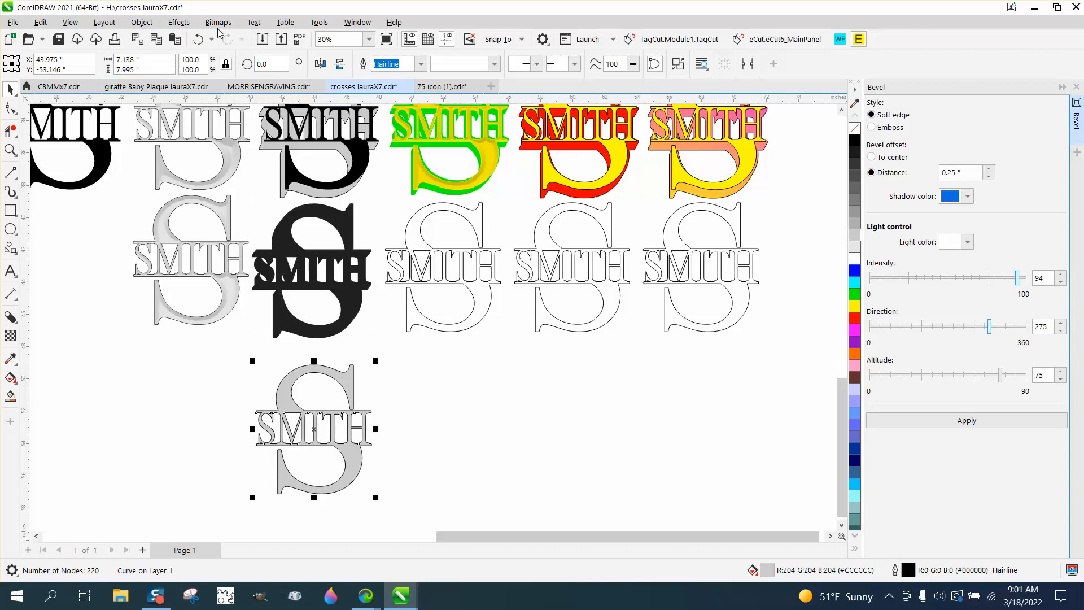
# - Apply a soft-edge bevel with 0.25" distance to the light grey face and nudge it back onto its shadow at Y -43.146"
pyautogui.click(971, 422)
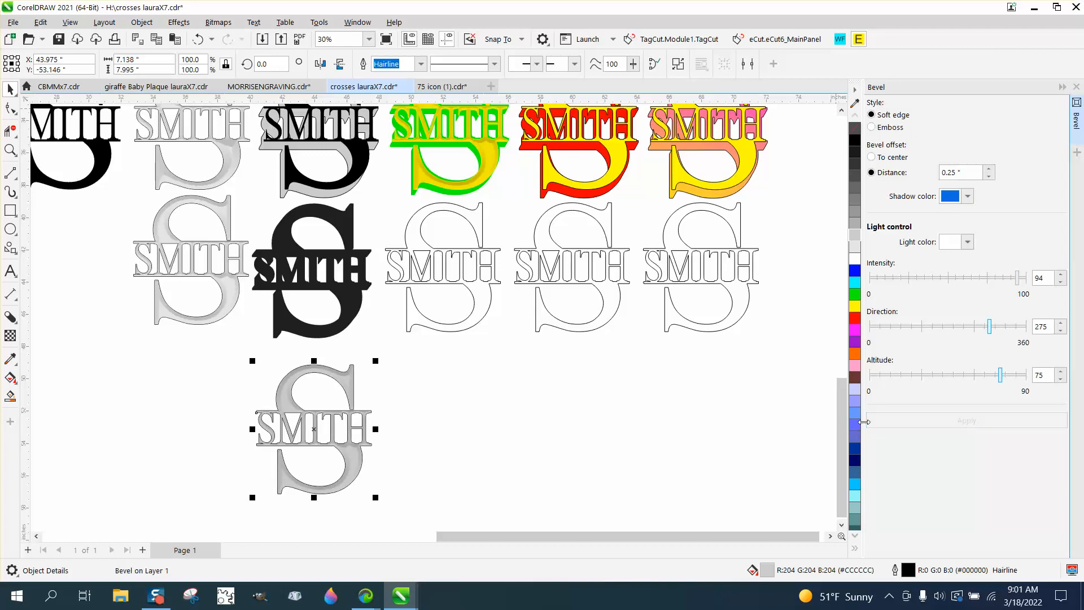
pyautogui.press('Up')
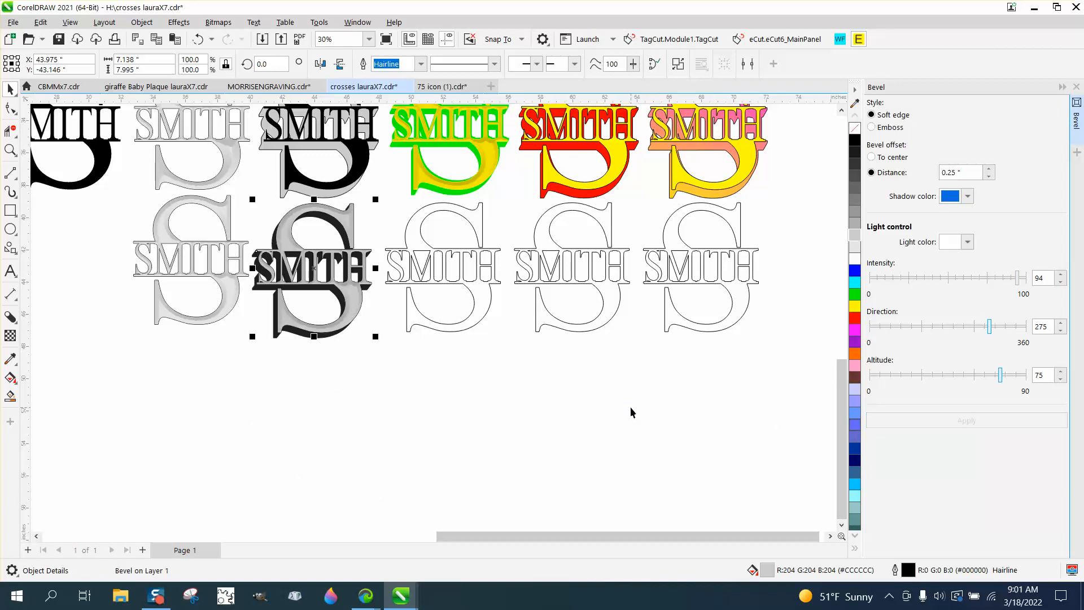
# - Fill the third monogram of the lower row yellow (#FFFF00)
pyautogui.click(10, 150)
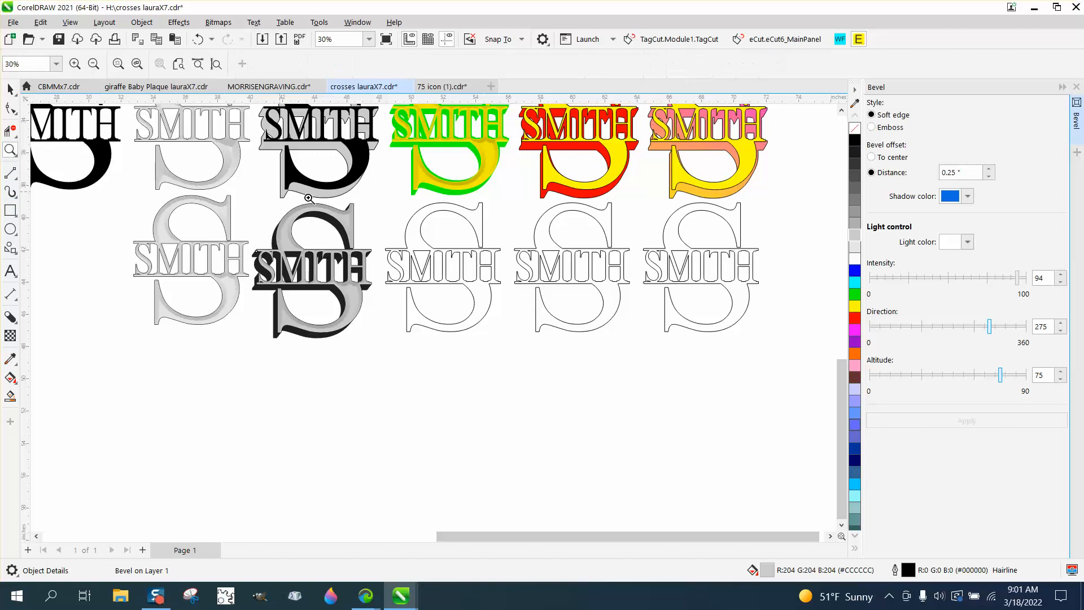
pyautogui.moveTo(241, 200); pyautogui.dragTo(441, 335)
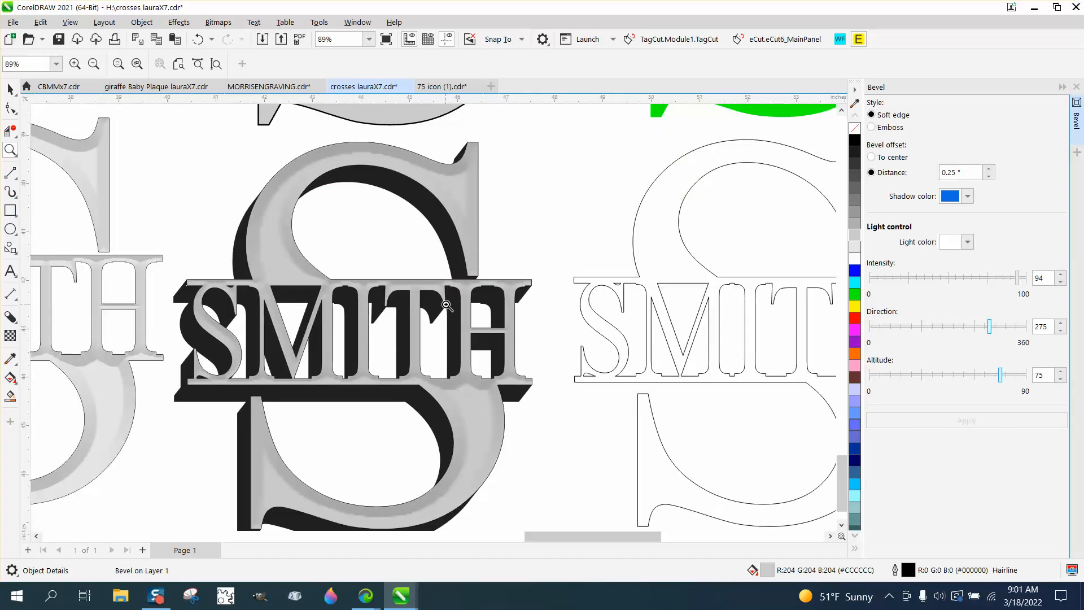
pyautogui.scroll(-2, 347, 244)
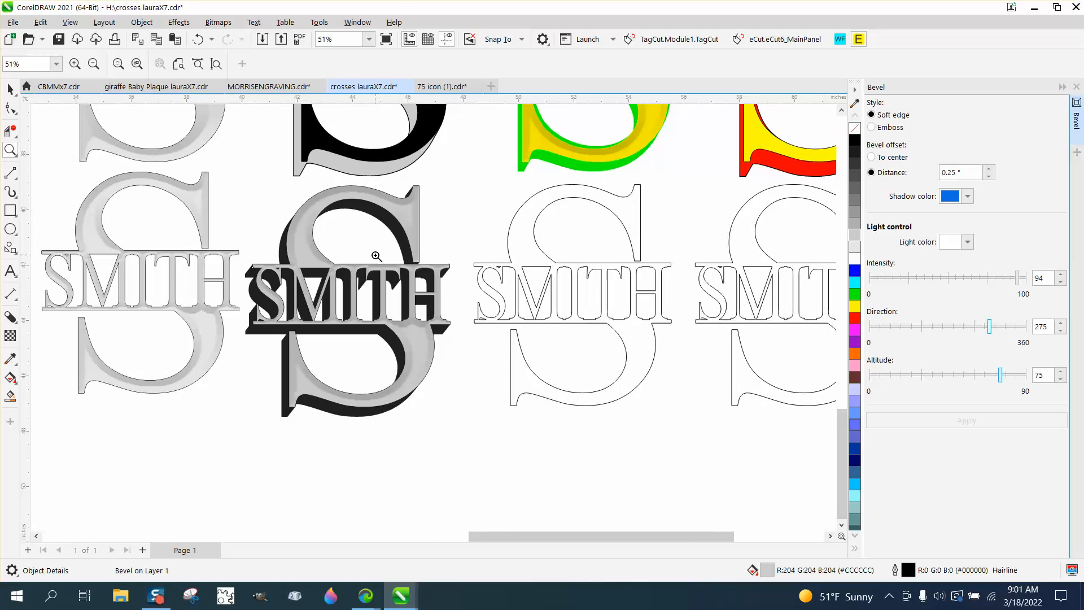
pyautogui.scroll(-1, 377, 253)
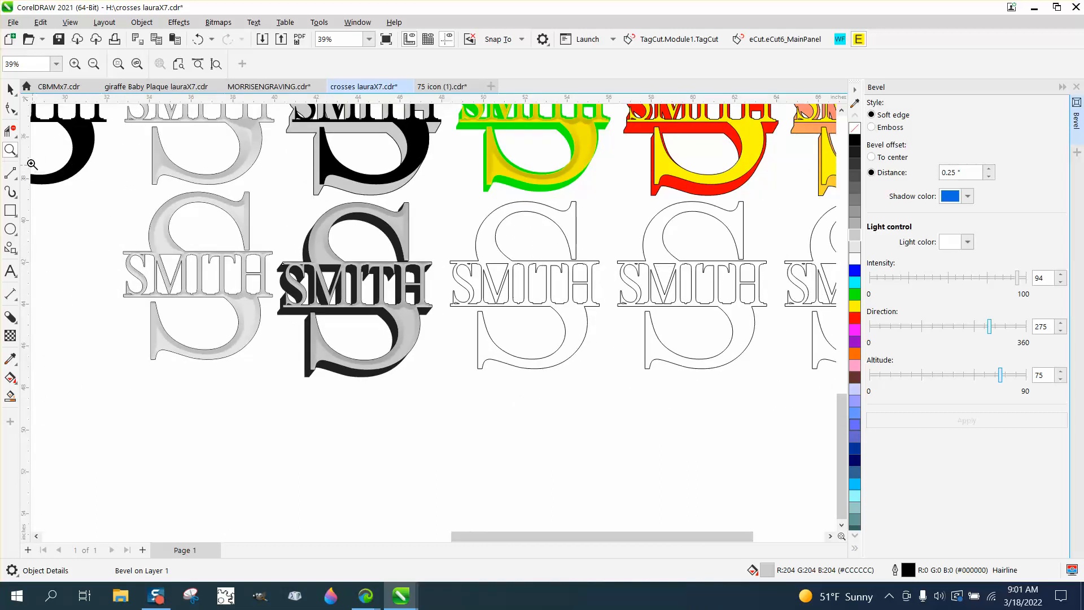
pyautogui.click(10, 88)
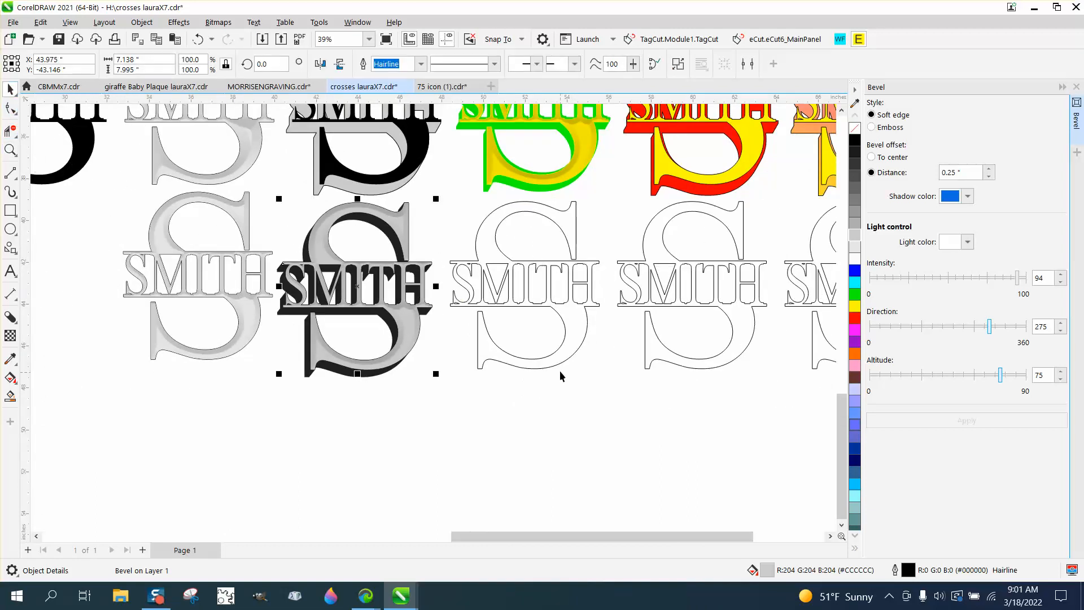
pyautogui.click(558, 363)
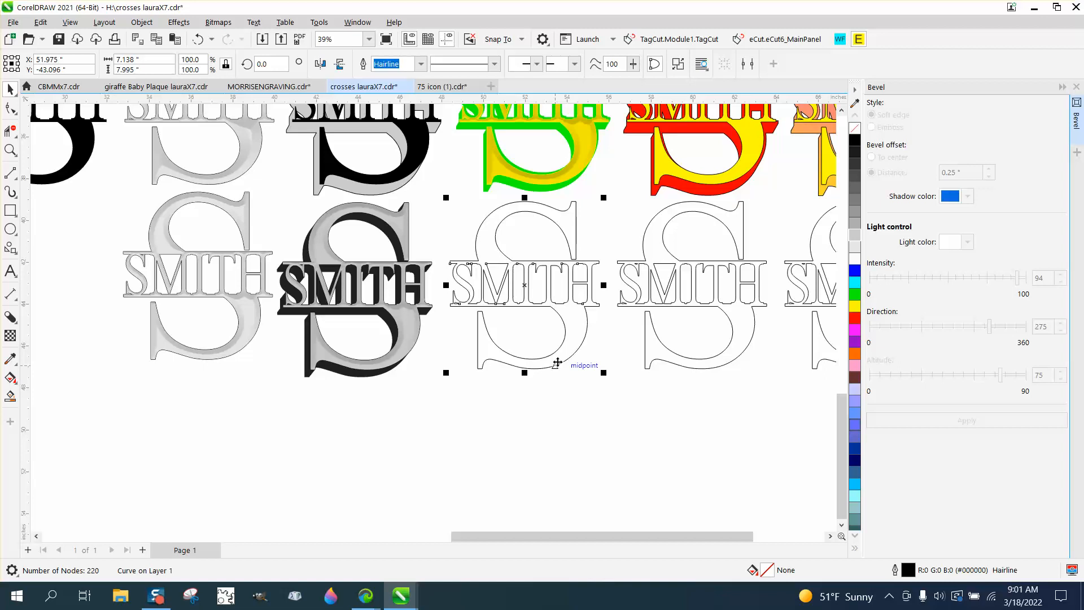
pyautogui.click(856, 307)
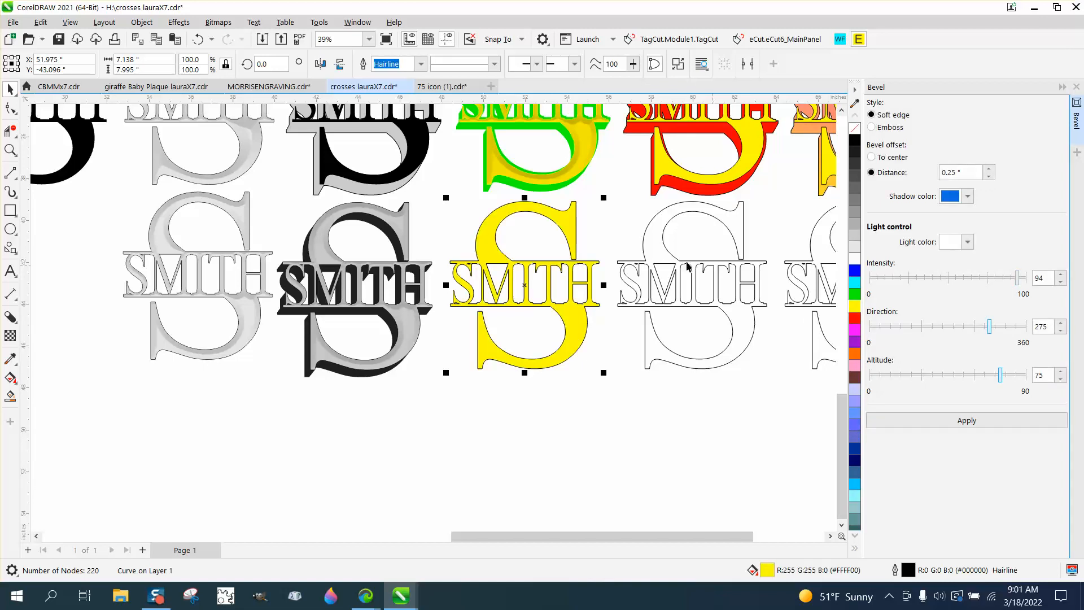
# - Add a block shadow about 0.41" deep at about 266° to the yellow monogram and outline the monogram green (#00FF00)
pyautogui.click(10, 316)
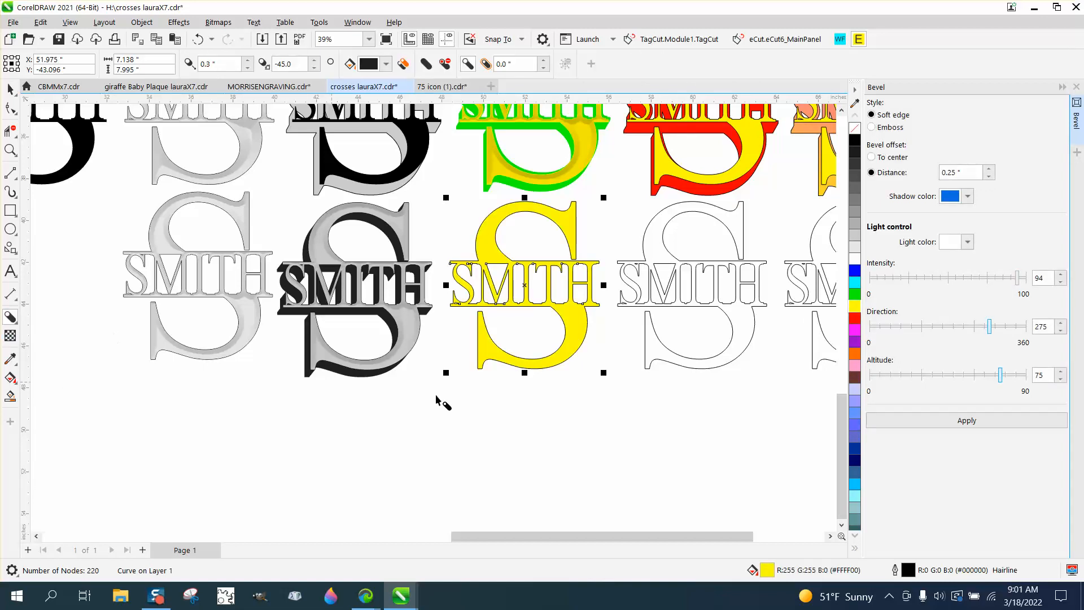
pyautogui.moveTo(593, 334); pyautogui.dragTo(524, 294)
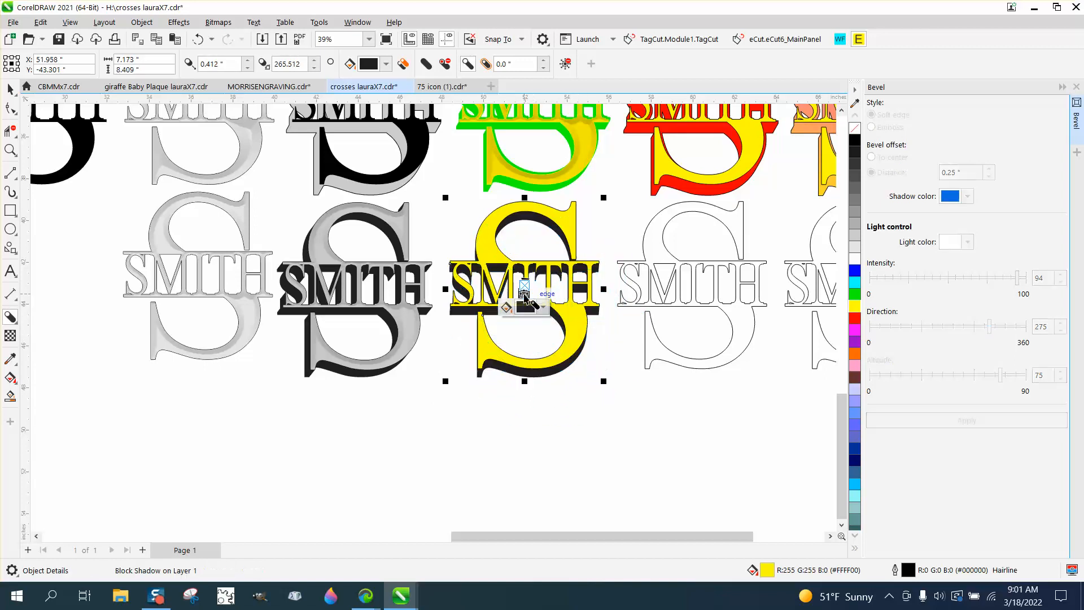
pyautogui.rightClick(854, 295)
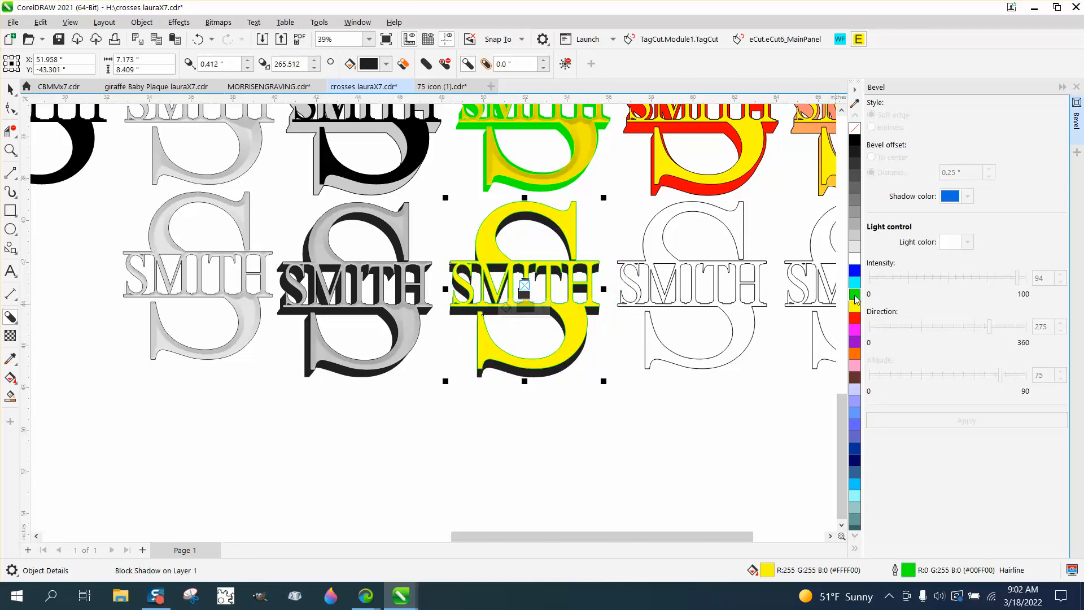
# - Try a green fill on the block-shadowed yellow monogram and undo it
pyautogui.click(855, 296)
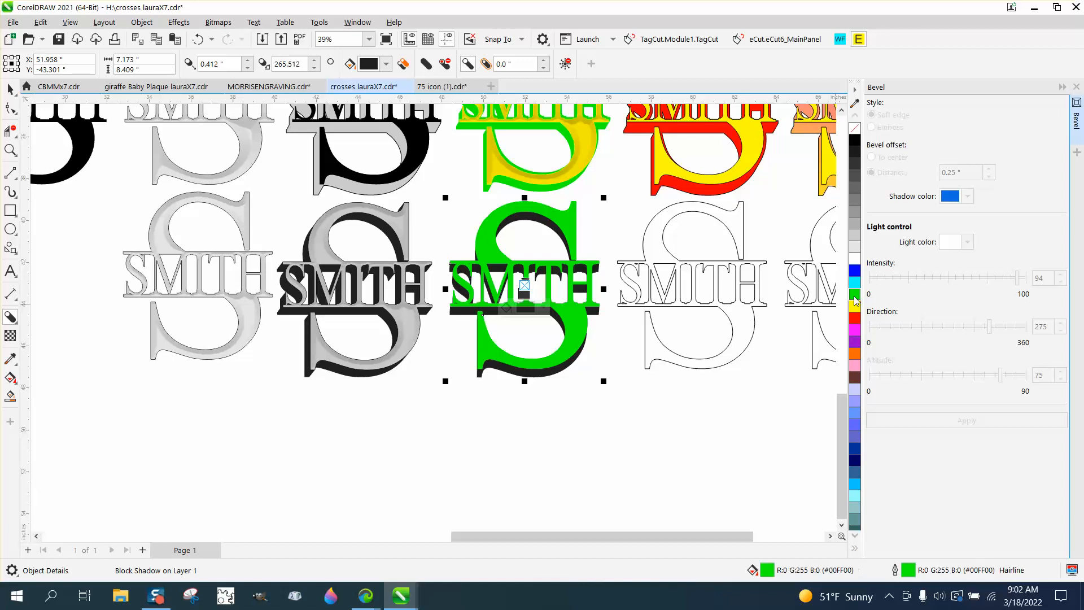
pyautogui.click(197, 39)
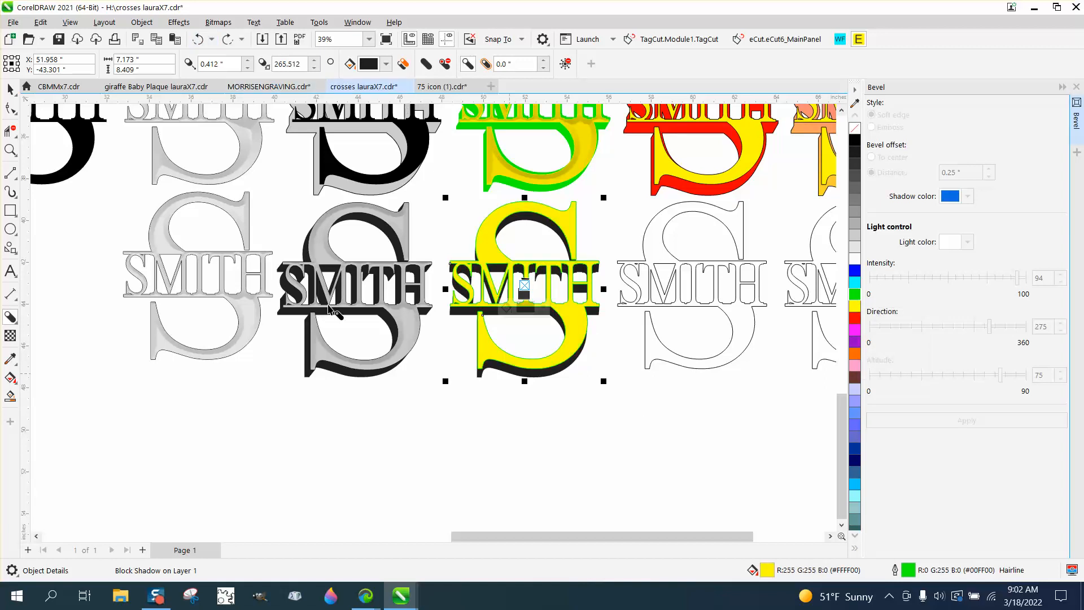
# - Break the block shadow apart from the yellow monogram and fill the separated shadow green (#00FF00)
pyautogui.click(10, 89)
pyautogui.click(142, 22)
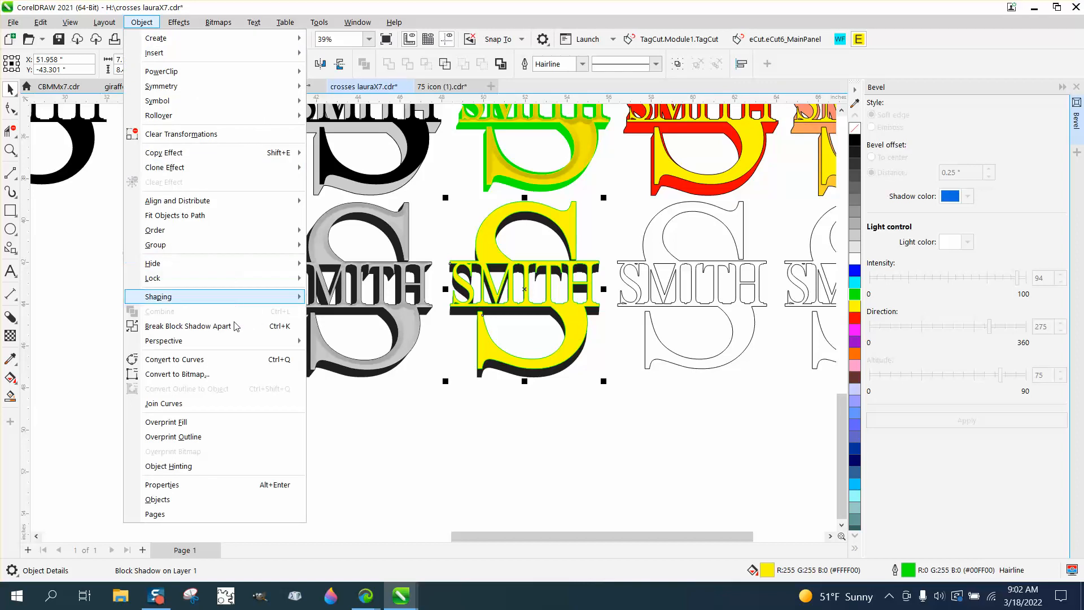
pyautogui.click(229, 323)
pyautogui.click(518, 377)
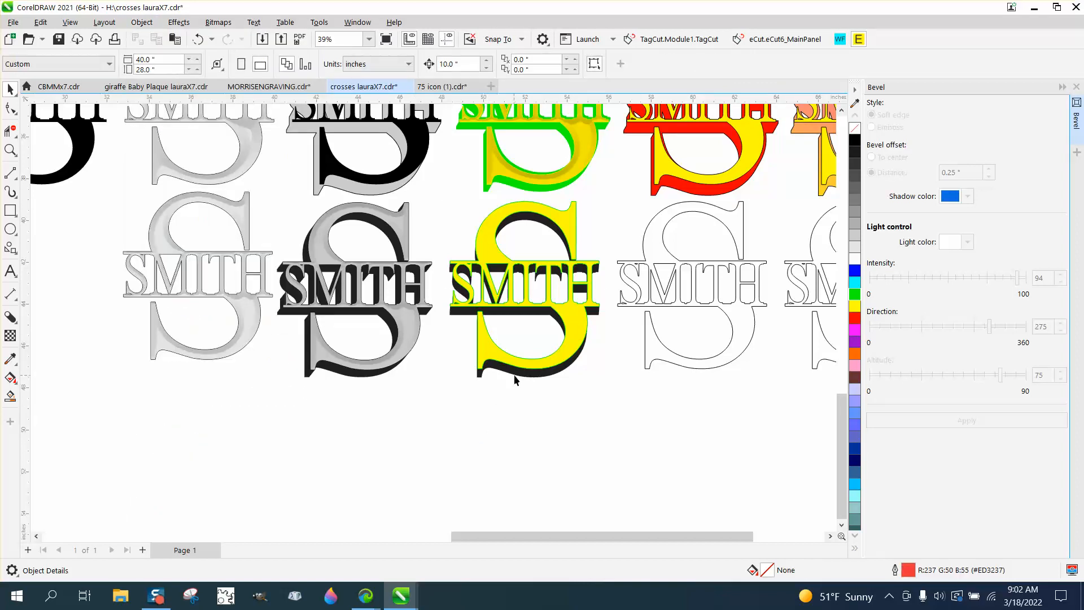
pyautogui.click(855, 295)
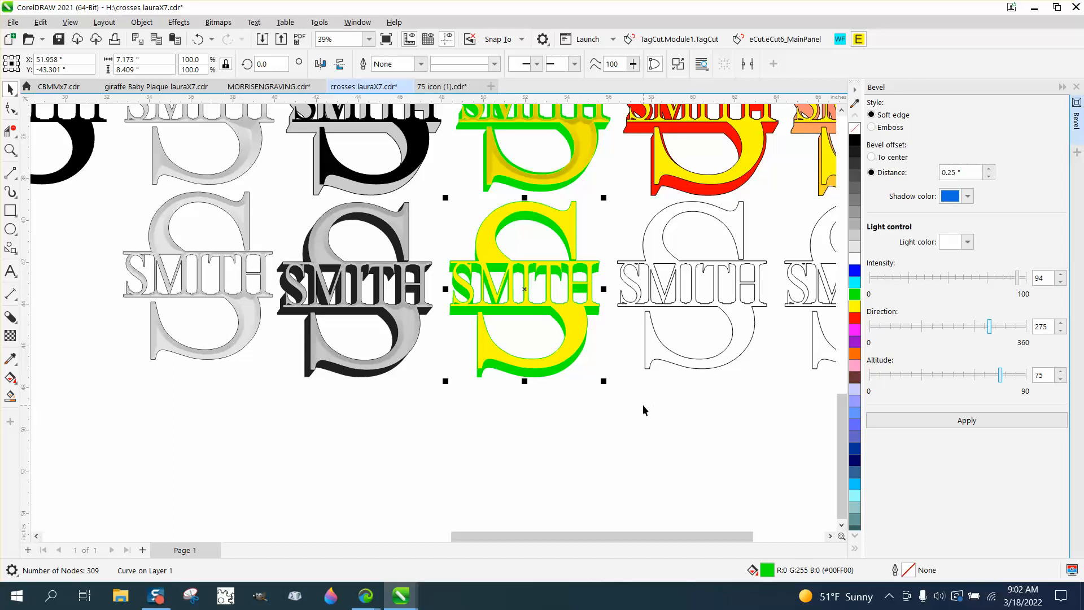
# - Apply a soft-edge bevel with 0.25" distance, intensity 94, direction 275 and altitude 75 to the yellow monogram face
pyautogui.click(576, 324)
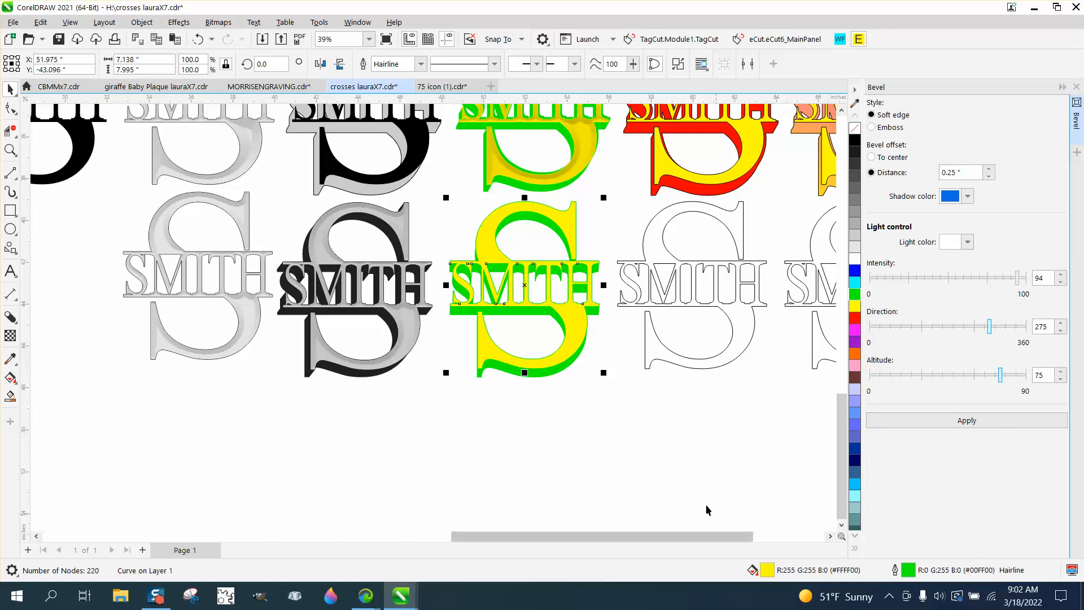
pyautogui.click(980, 425)
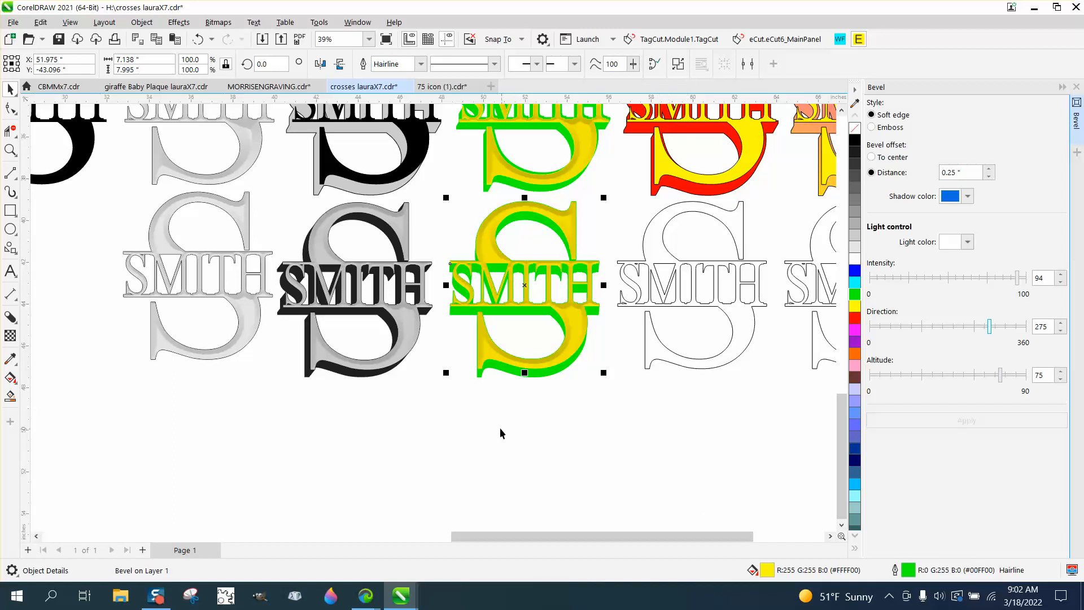
# - Fill the outlined monogram beside the green-shadowed one yellow (#FFFF00) and add a block shadow about 0.27" deep at about 263°
pyautogui.click(11, 151)
pyautogui.moveTo(271, 179); pyautogui.dragTo(736, 399)
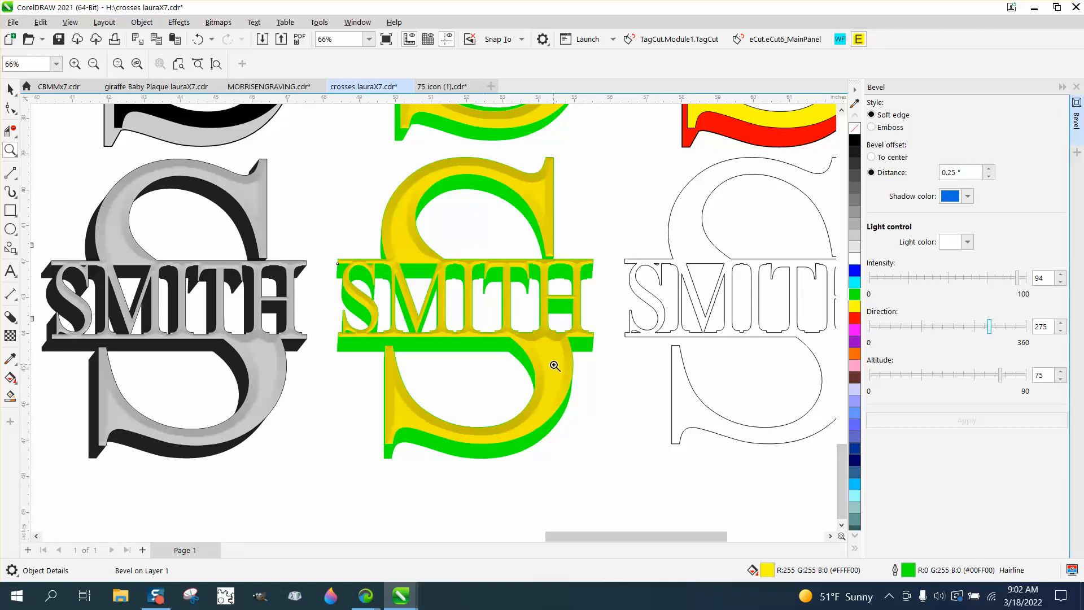
pyautogui.scroll(-2, 555, 367)
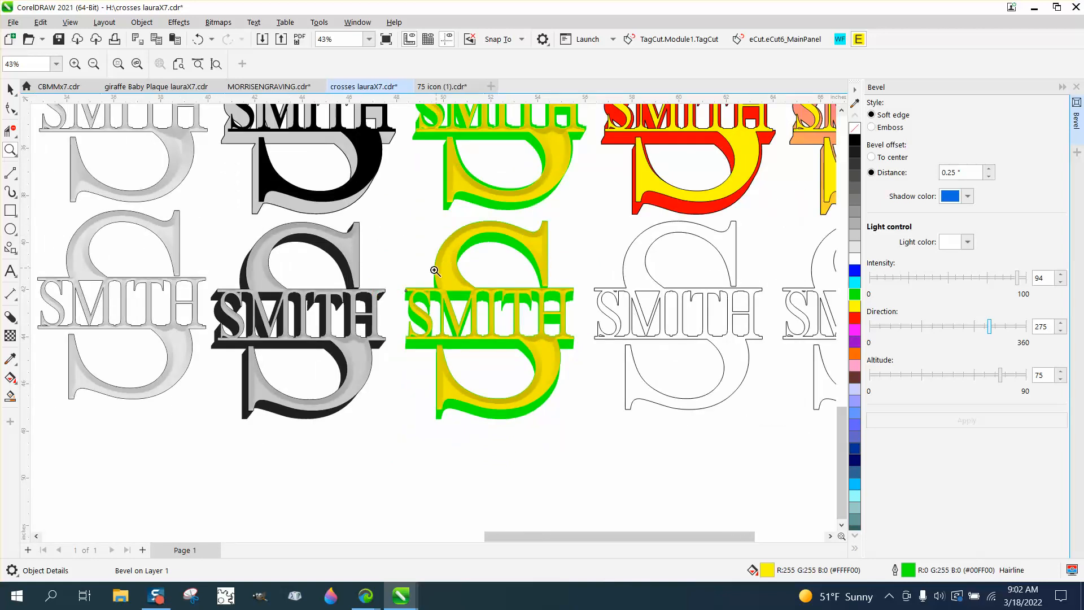
pyautogui.scroll(-2, 435, 271)
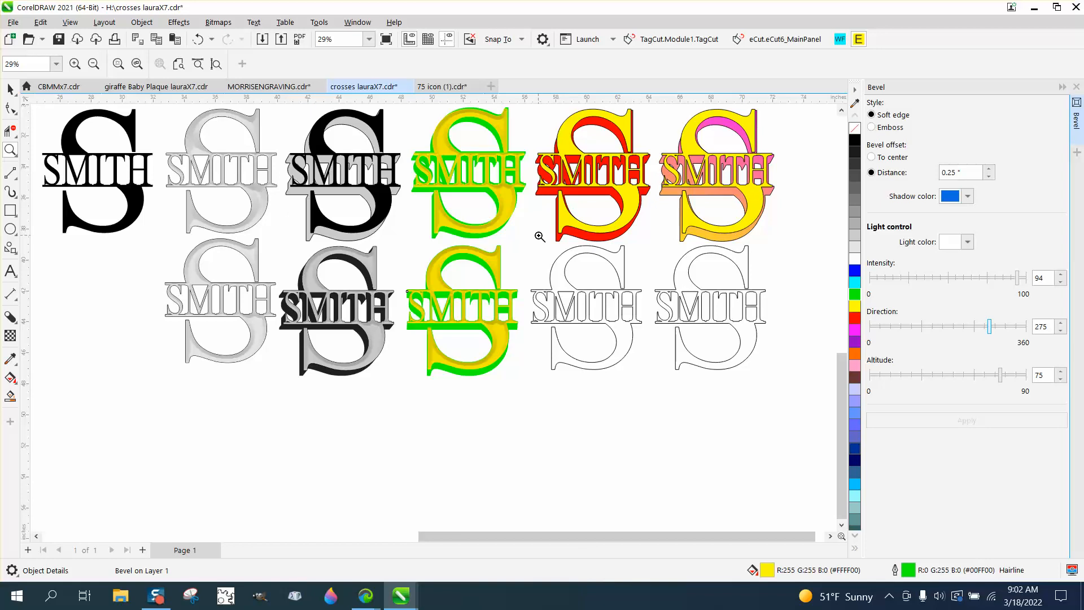
pyautogui.moveTo(535, 233); pyautogui.dragTo(751, 392)
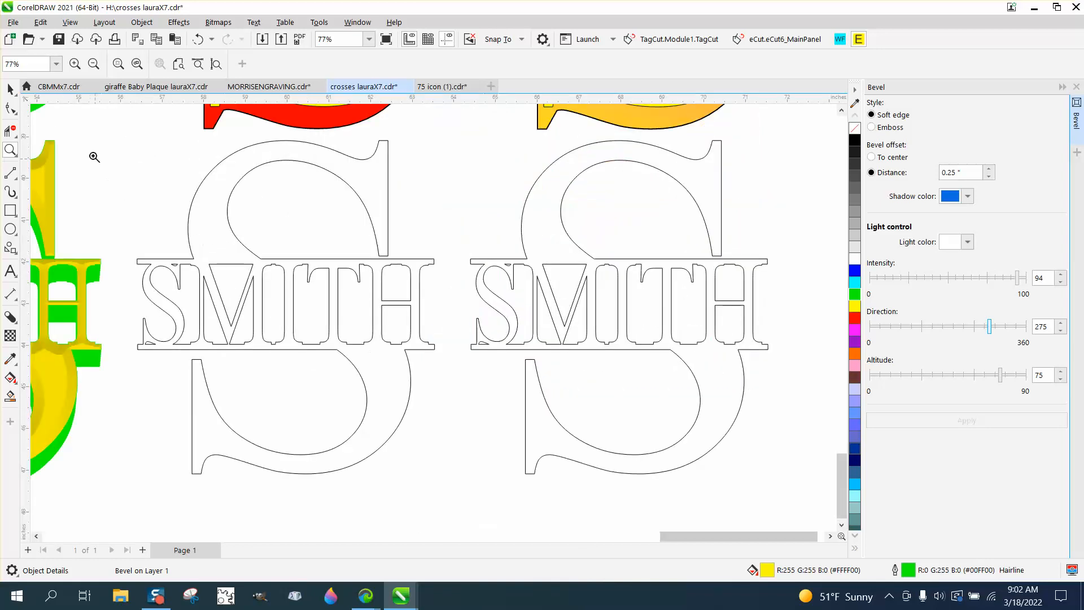
pyautogui.click(13, 90)
pyautogui.click(362, 202)
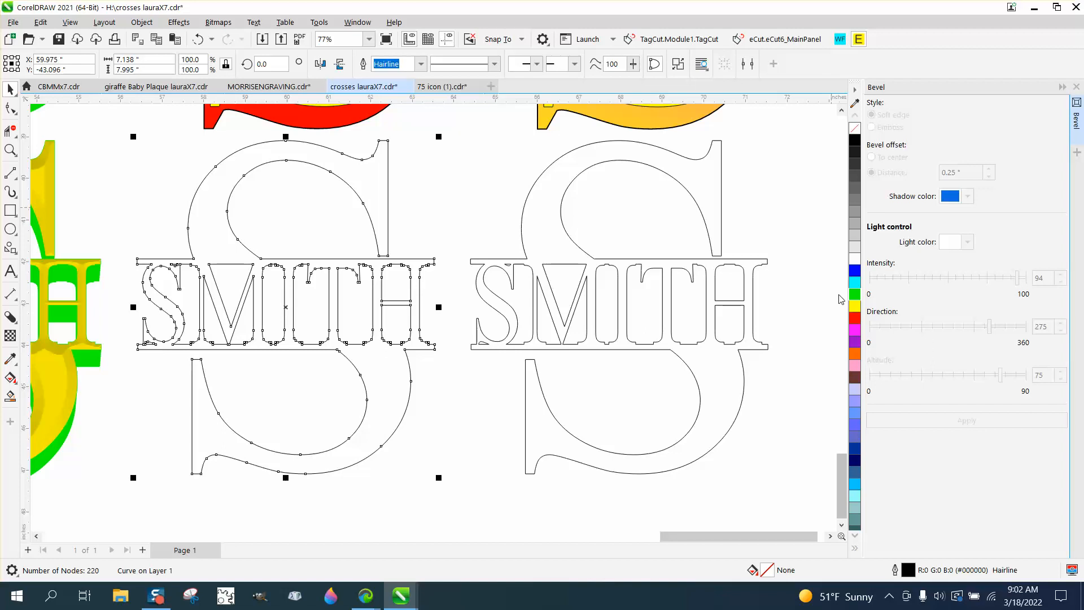
pyautogui.click(856, 309)
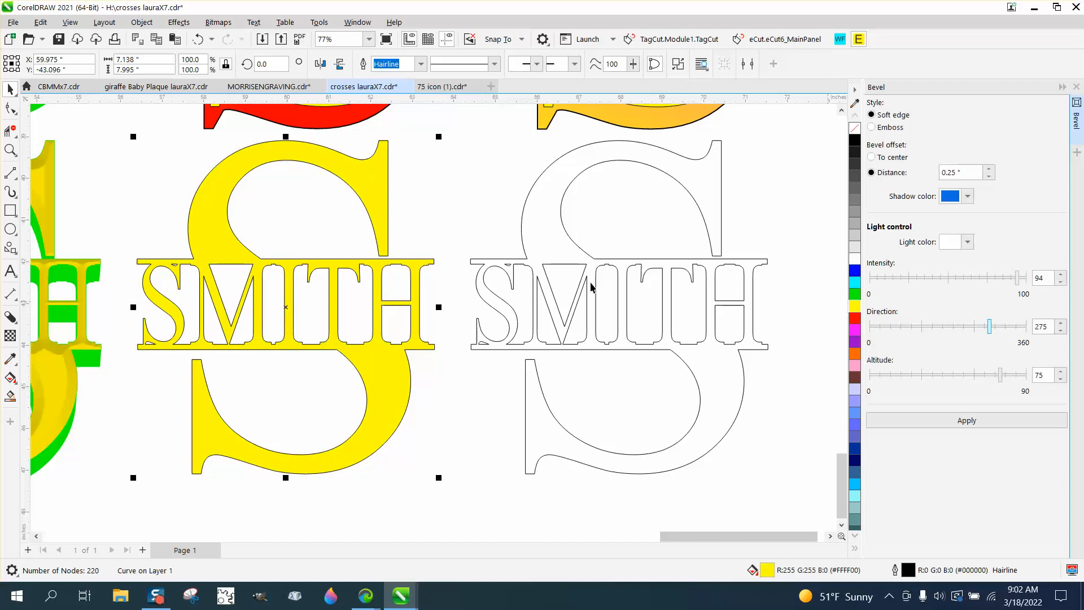
pyautogui.click(10, 317)
pyautogui.moveTo(393, 381); pyautogui.dragTo(284, 318)
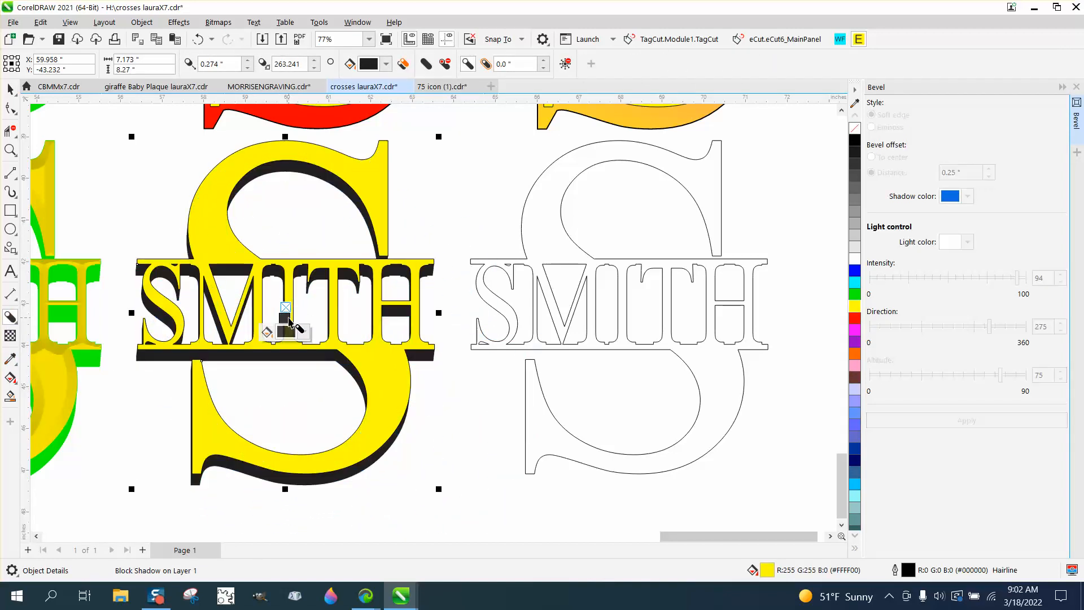
# - Break the block shadow apart from the new yellow monogram and fill the separated shadow red (#FF0000)
pyautogui.click(152, 26)
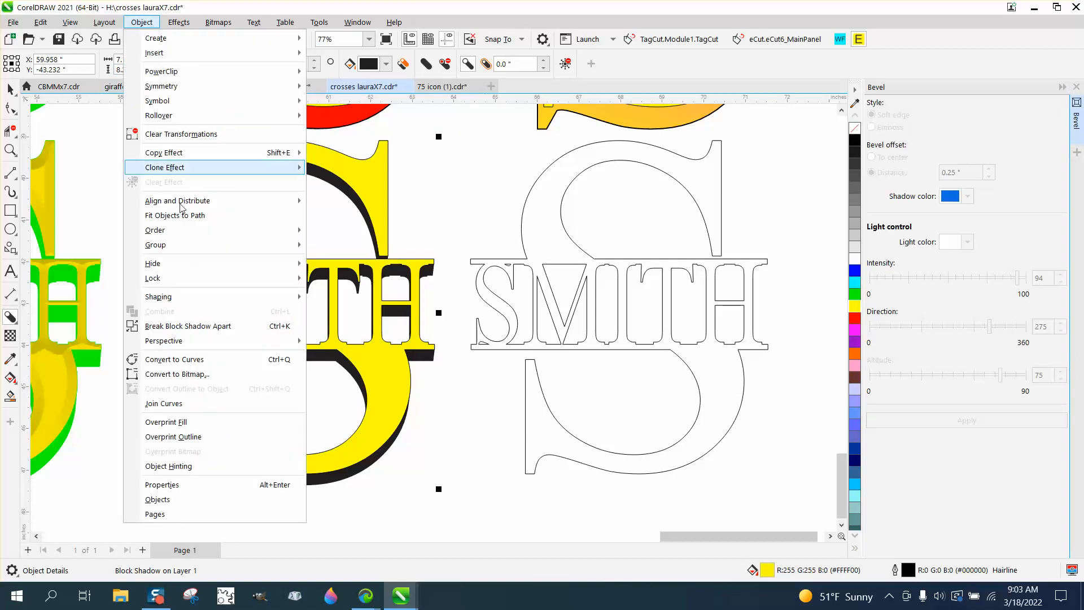
pyautogui.click(218, 323)
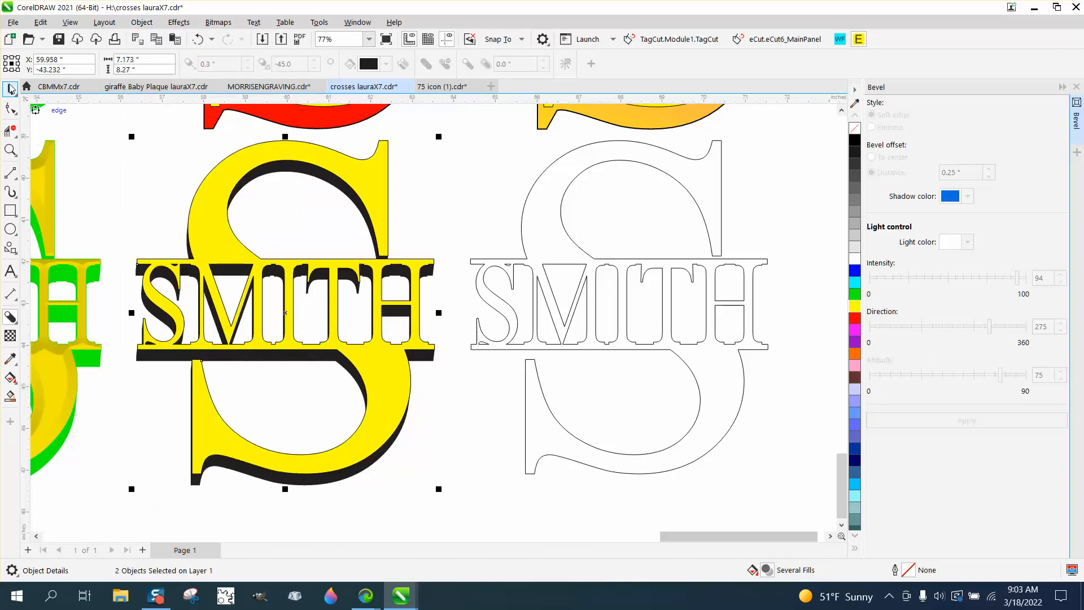
pyautogui.click(458, 436)
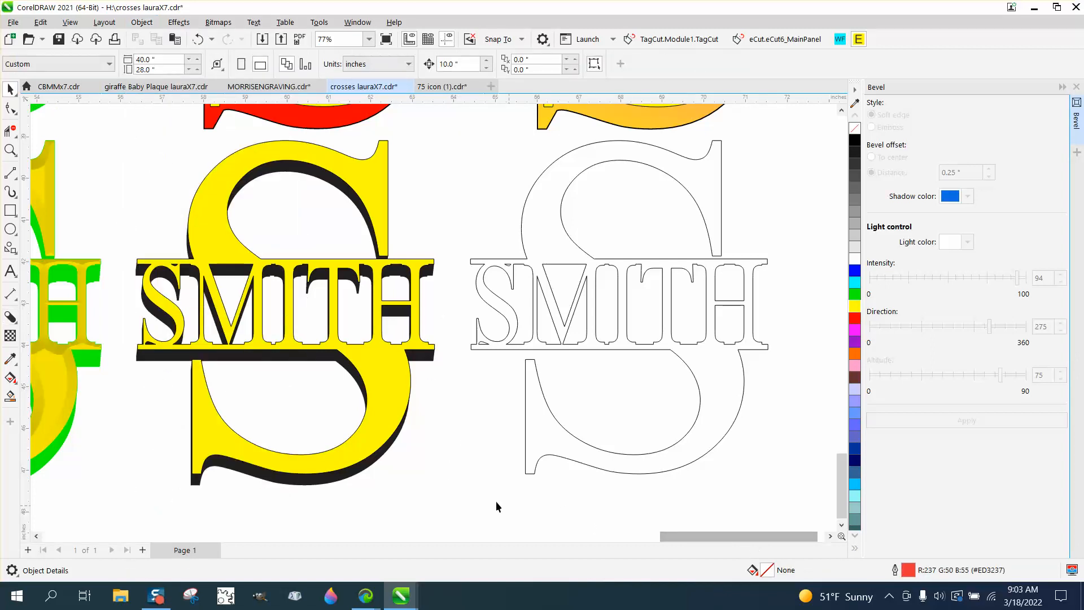
pyautogui.click(365, 472)
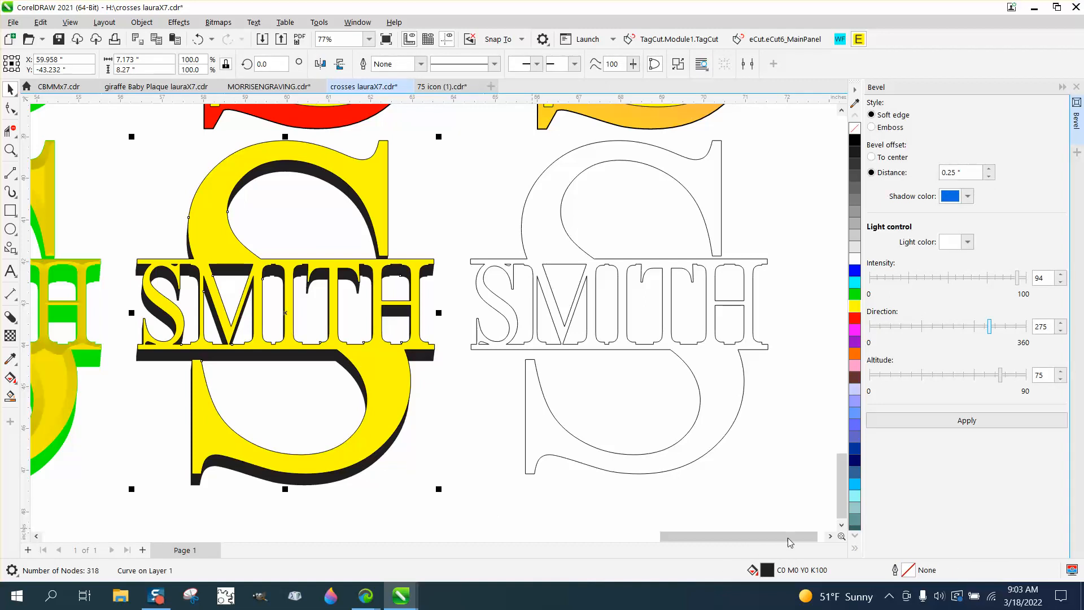
pyautogui.click(855, 319)
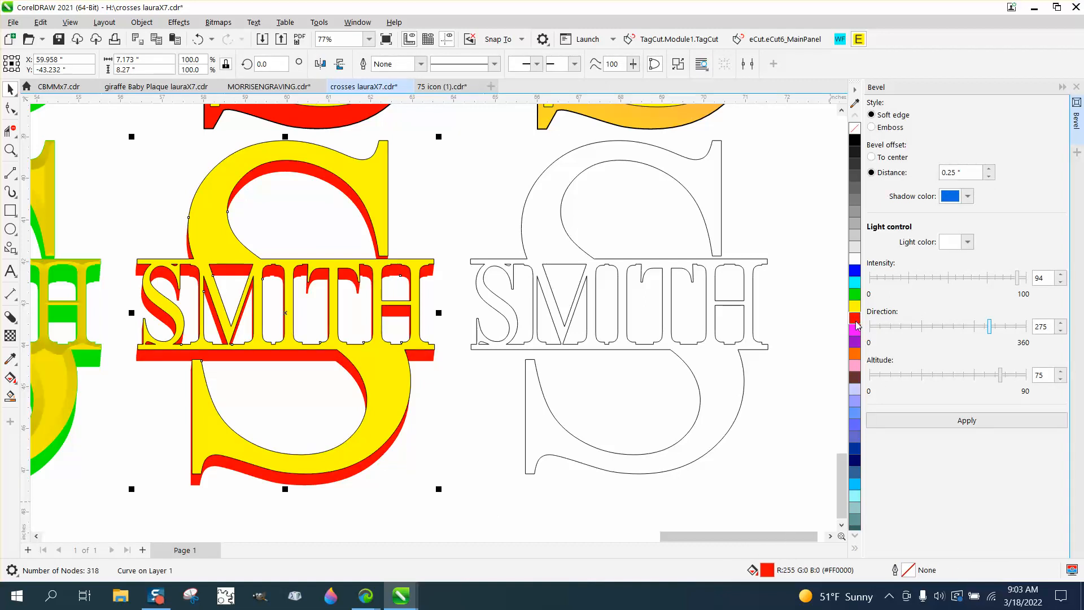
# - Apply a linear red-to-white fountain fill to the separated shadow, from the upper S curve to the S's lower end, and adjust its midpoint
pyautogui.scroll(-1, 670, 438)
pyautogui.scroll(-1, 664, 441)
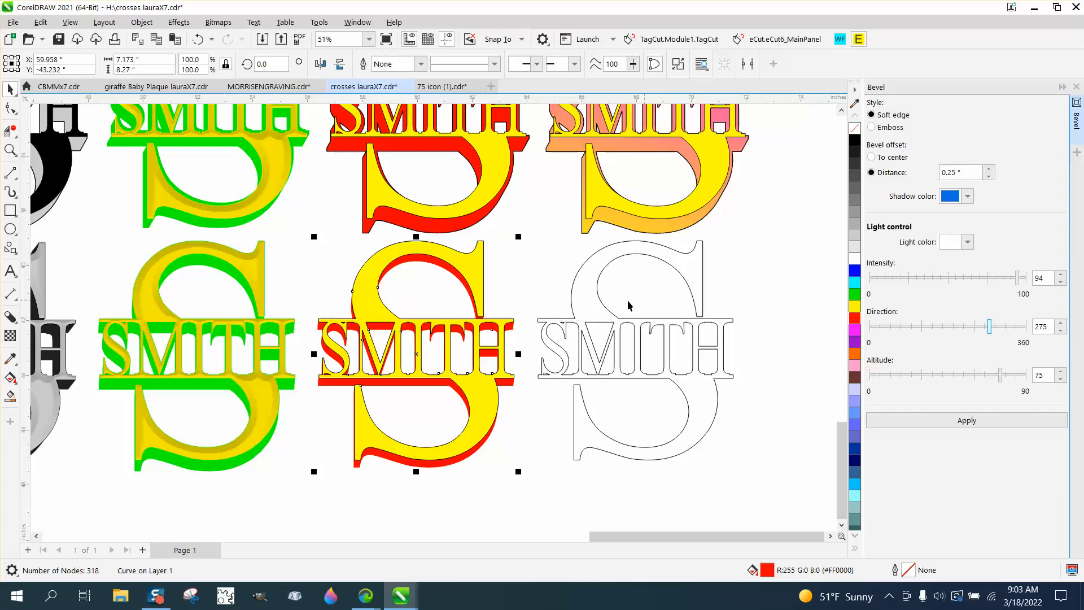
pyautogui.scroll(-1, 667, 238)
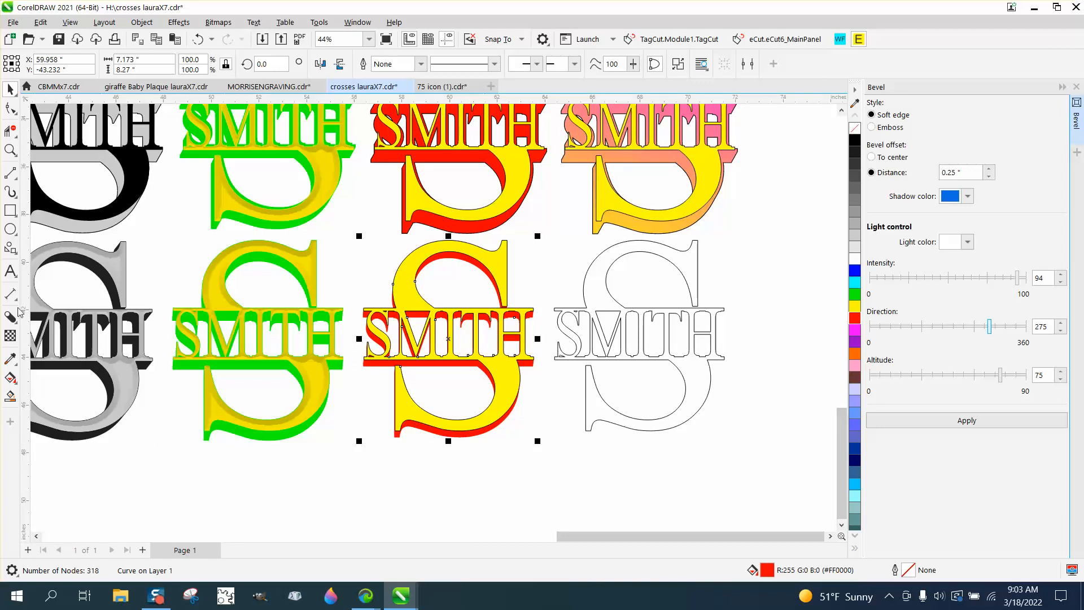
pyautogui.click(14, 383)
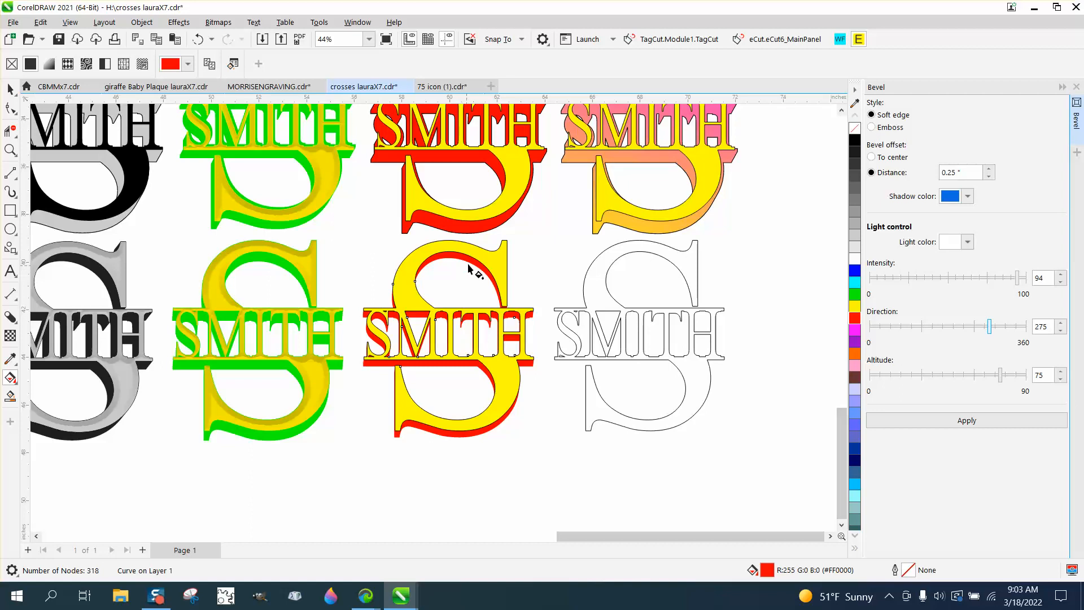
pyautogui.moveTo(471, 257); pyautogui.dragTo(416, 417)
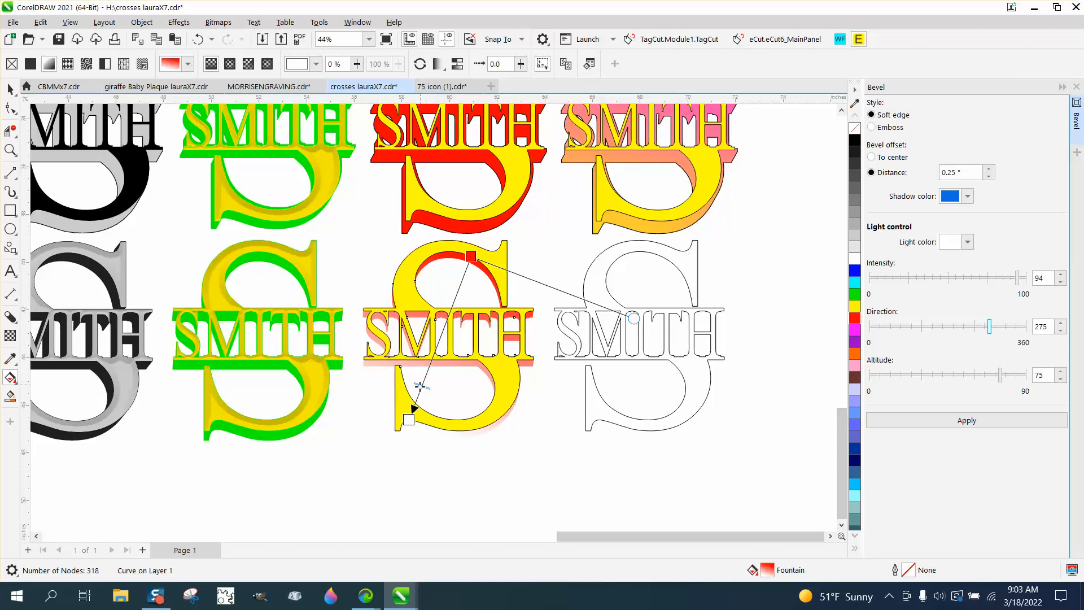
pyautogui.moveTo(420, 387); pyautogui.dragTo(419, 389)
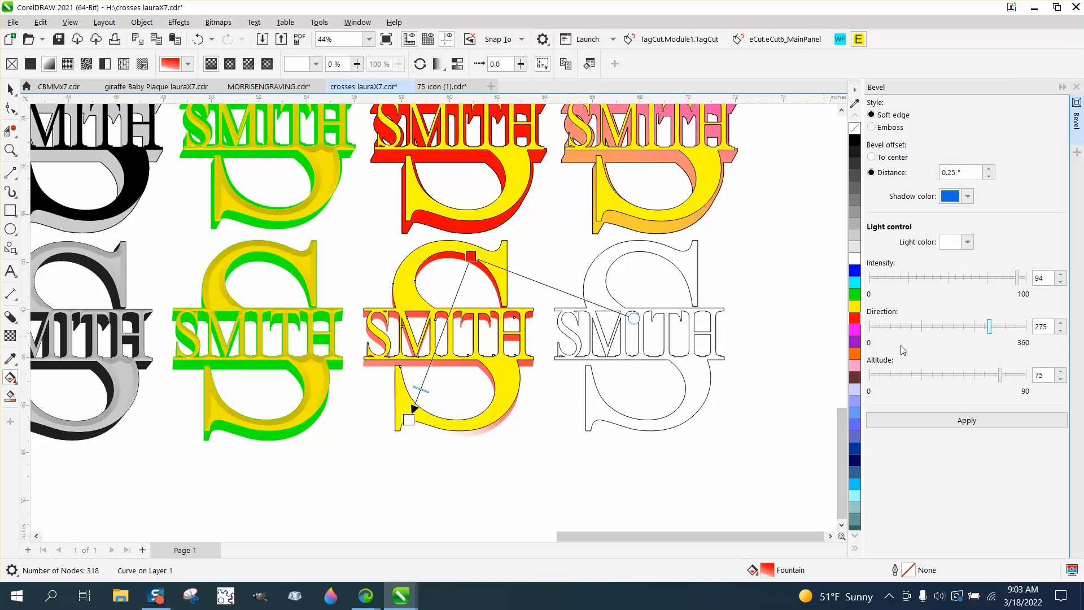
# - Change the start colour of the shadow's fountain fill to green and shift its midpoint toward the green end
pyautogui.moveTo(859, 297); pyautogui.dragTo(472, 257)
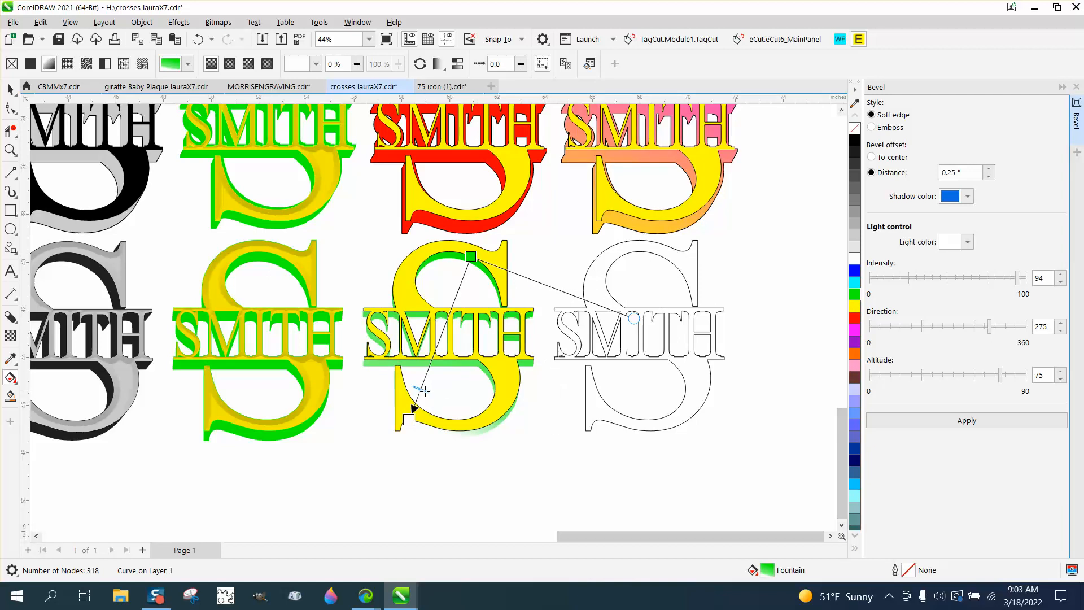
pyautogui.moveTo(424, 390); pyautogui.dragTo(434, 325)
pyautogui.click(409, 419)
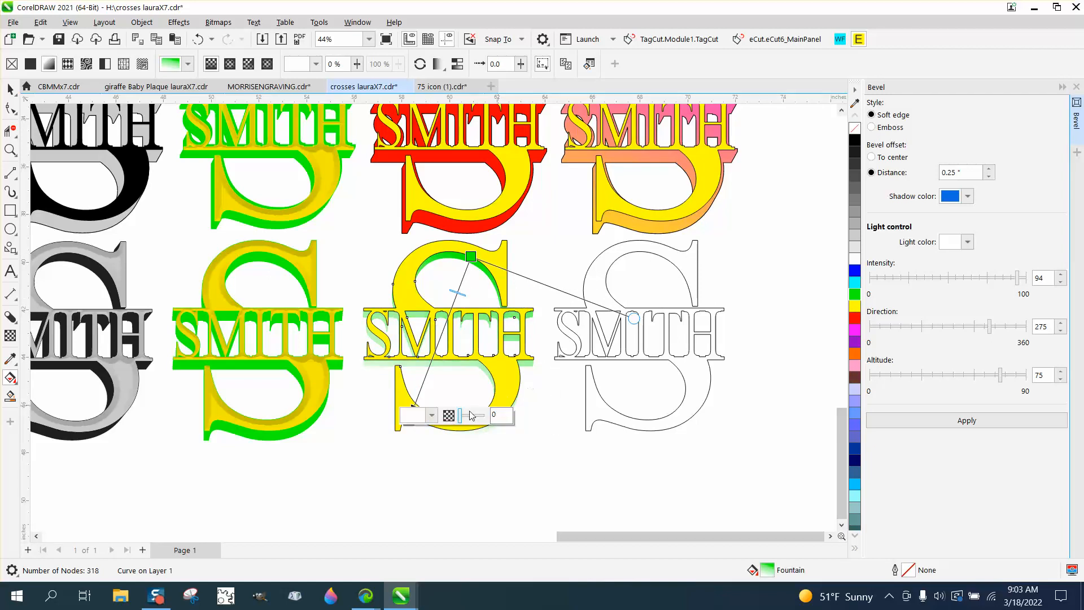
pyautogui.click(417, 412)
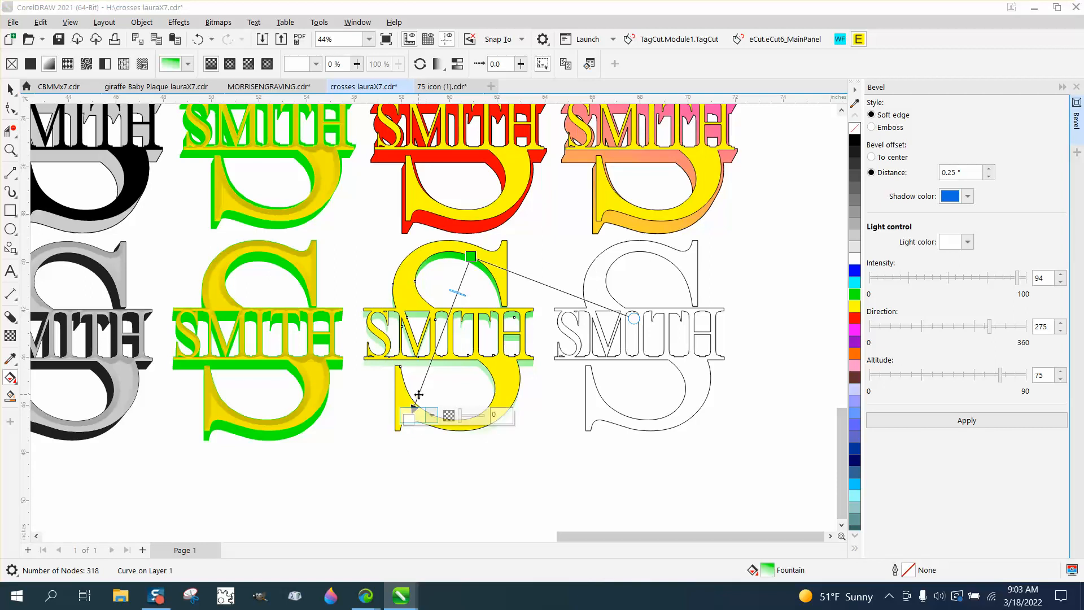
pyautogui.click(441, 373)
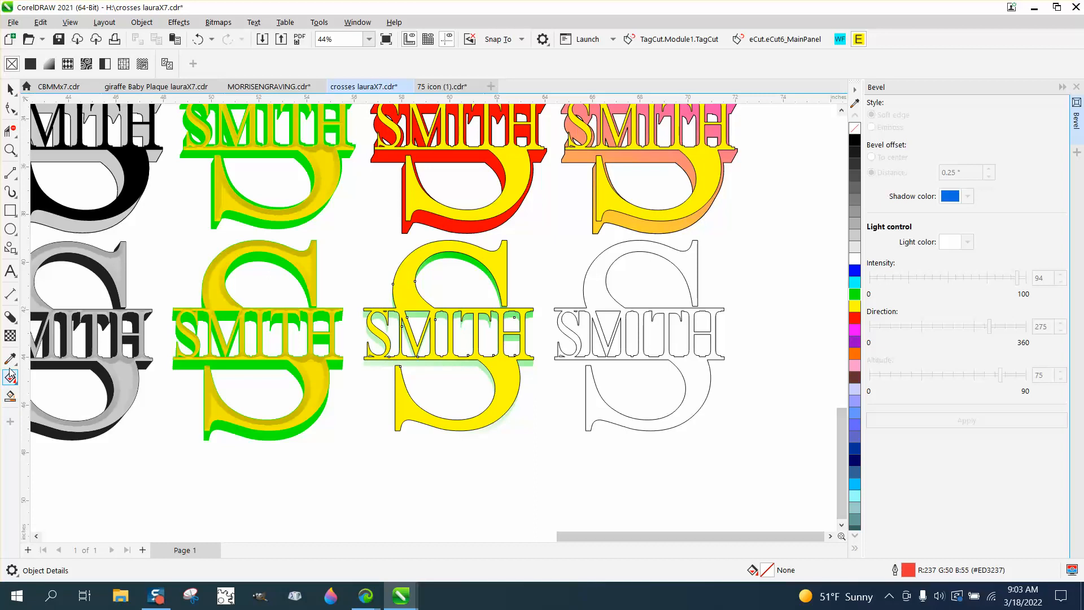
pyautogui.click(436, 373)
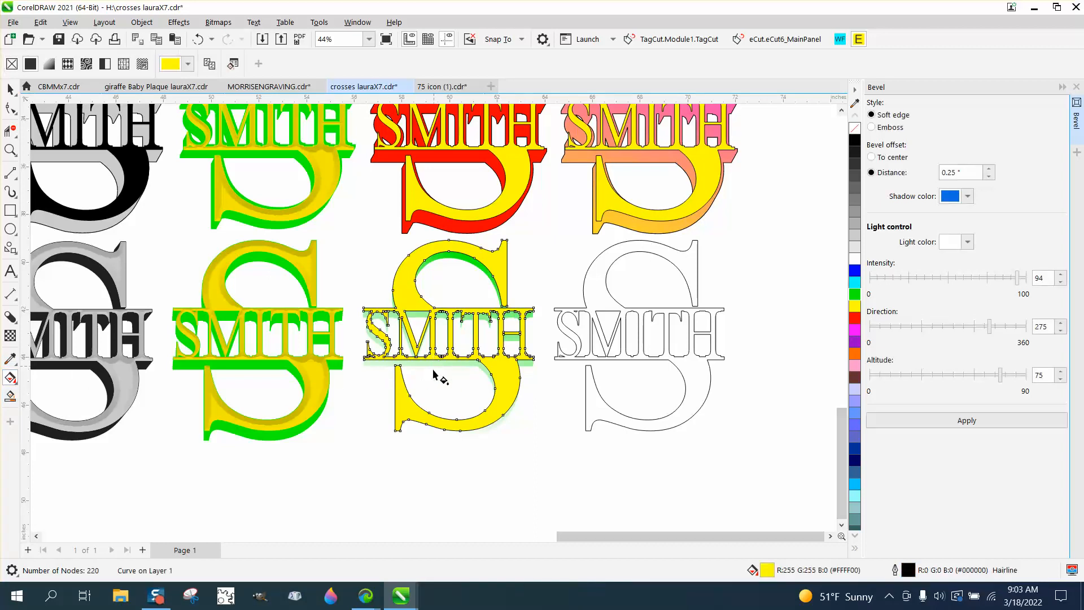
# - Set the white end node of the shadow's green fountain fill to 27% transparency
pyautogui.click(478, 366)
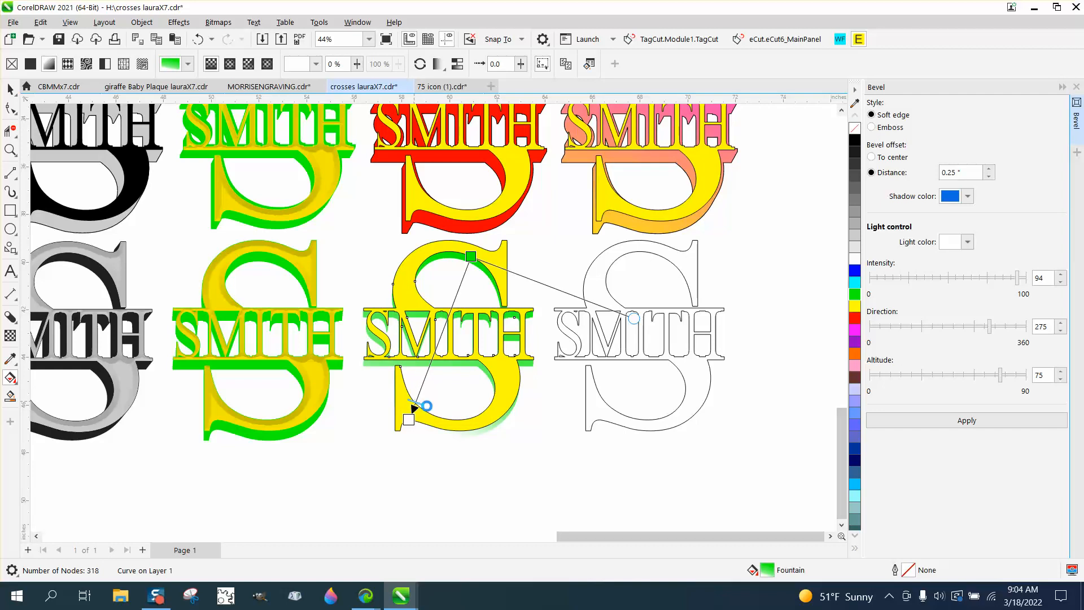
pyautogui.moveTo(460, 418); pyautogui.dragTo(471, 425)
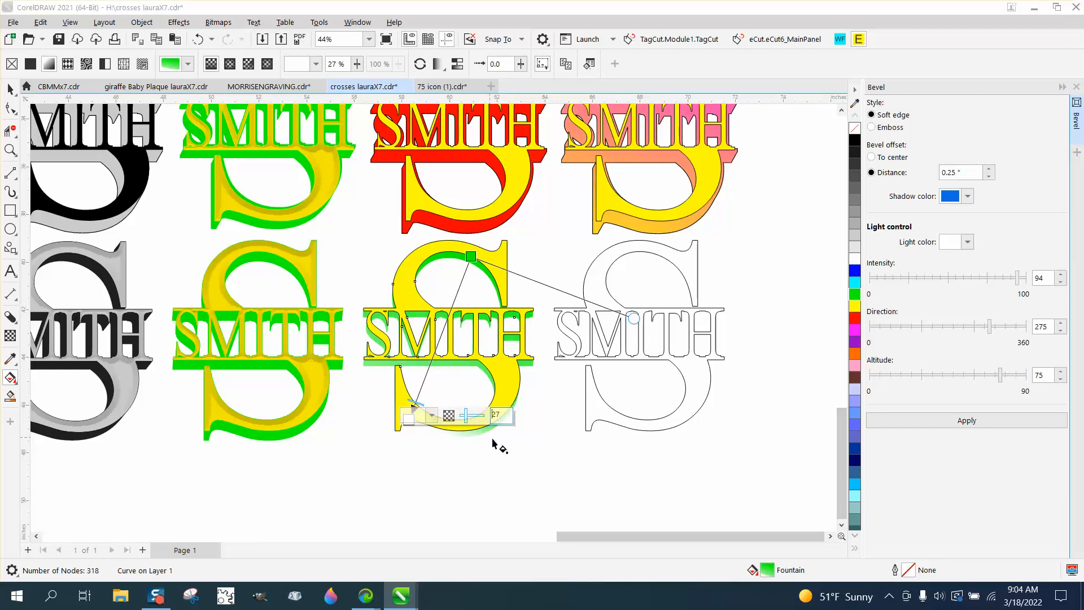
pyautogui.click(10, 89)
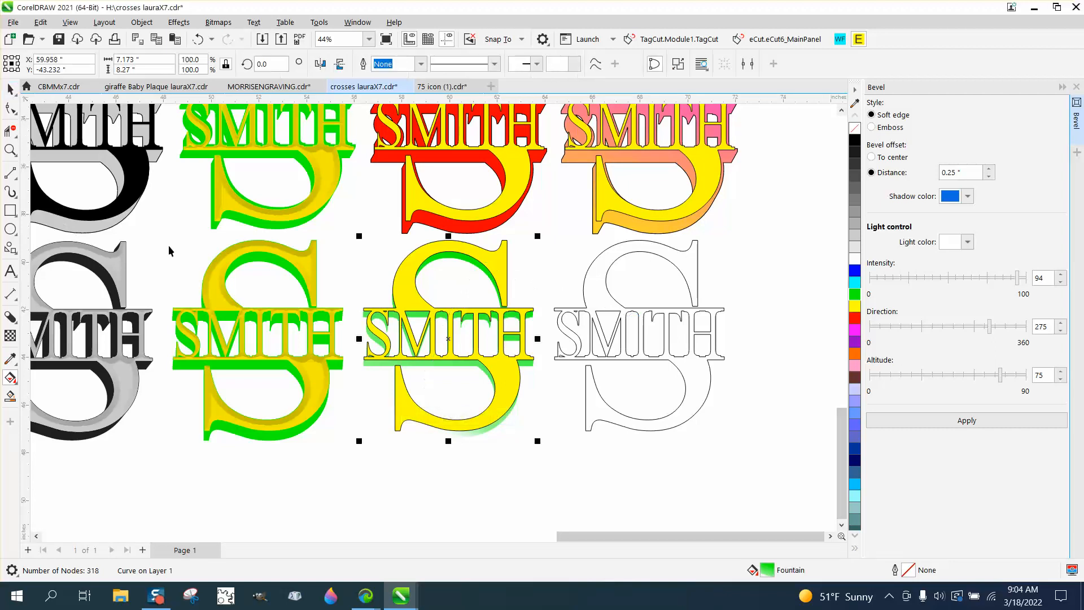
pyautogui.click(420, 515)
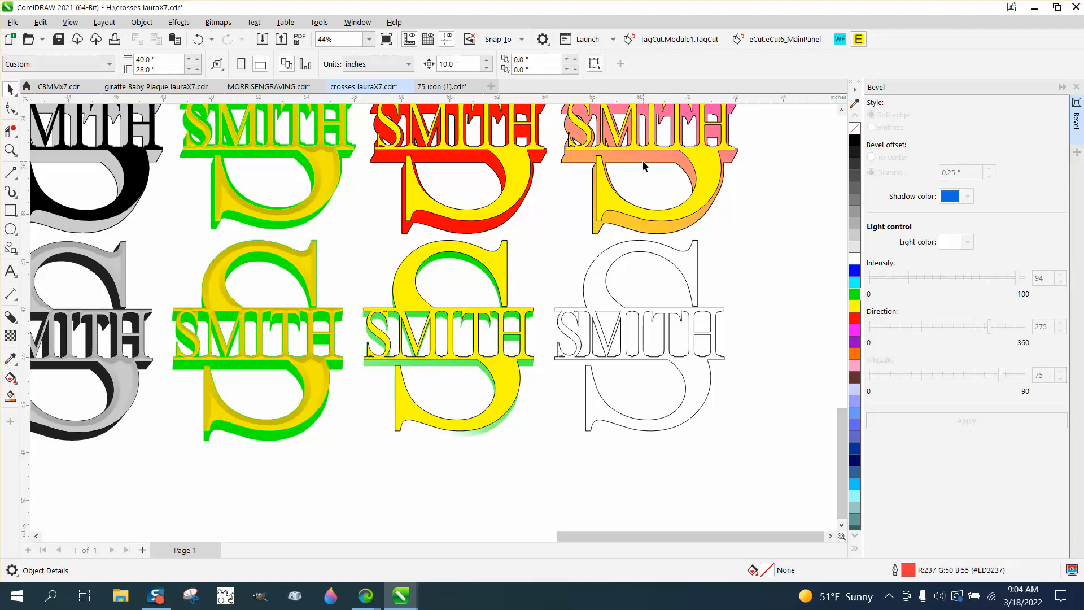
# - Refill the separated shadow red (#FF0000) and run a red-to-white linear fountain fill from the upper S curve to below the monogram
pyautogui.scroll(-1, 651, 154)
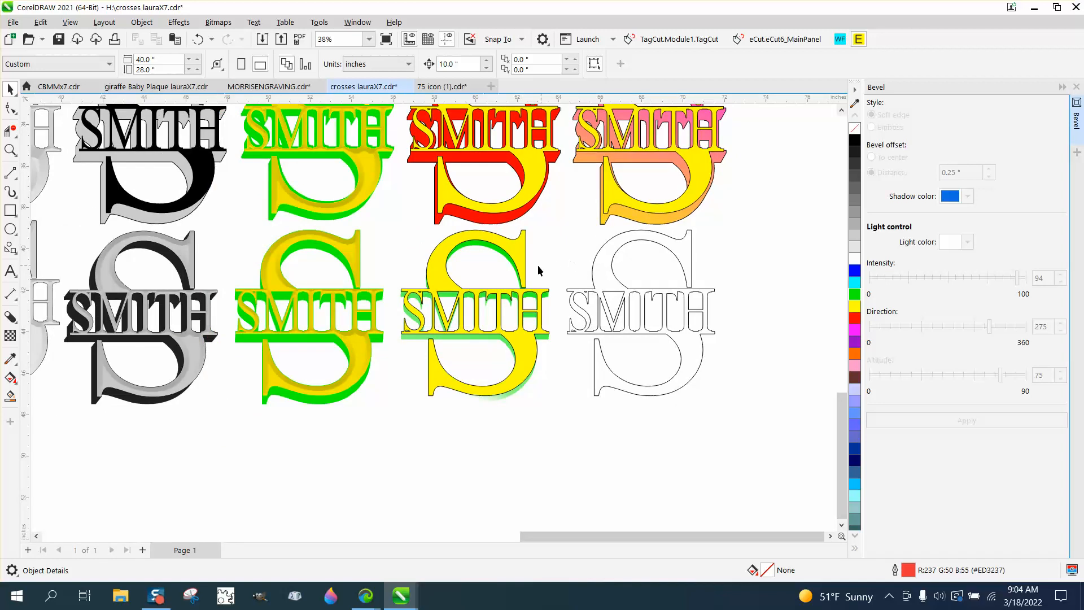
pyautogui.click(508, 258)
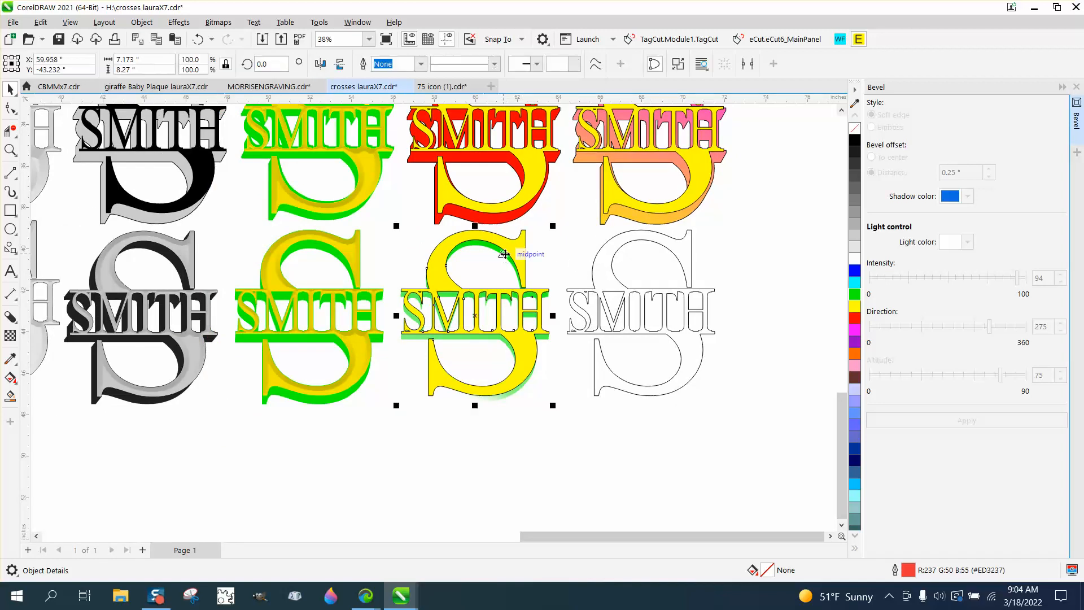
pyautogui.click(856, 320)
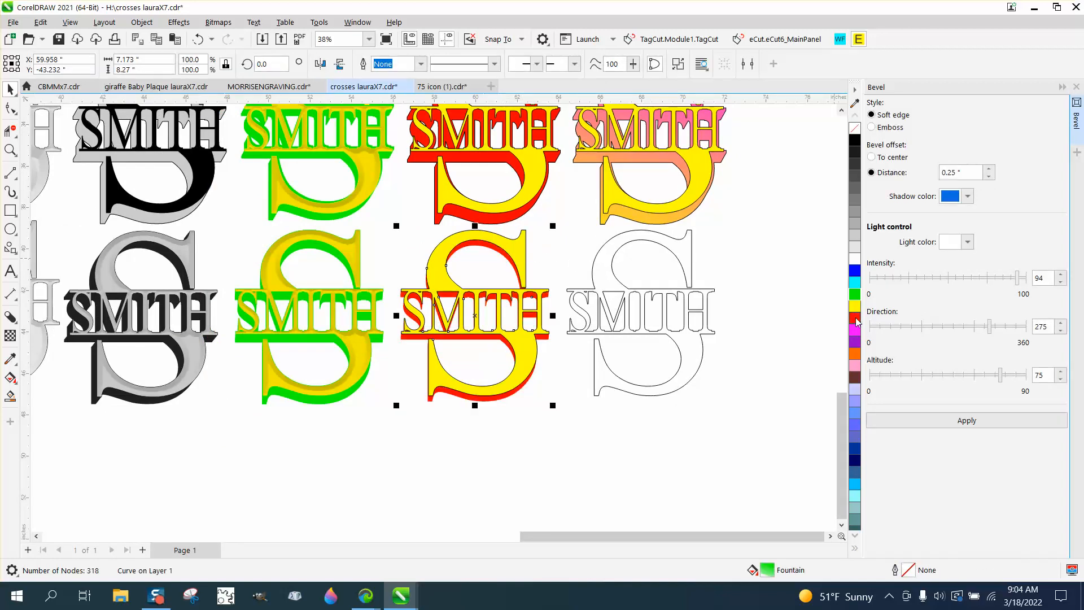
pyautogui.click(10, 377)
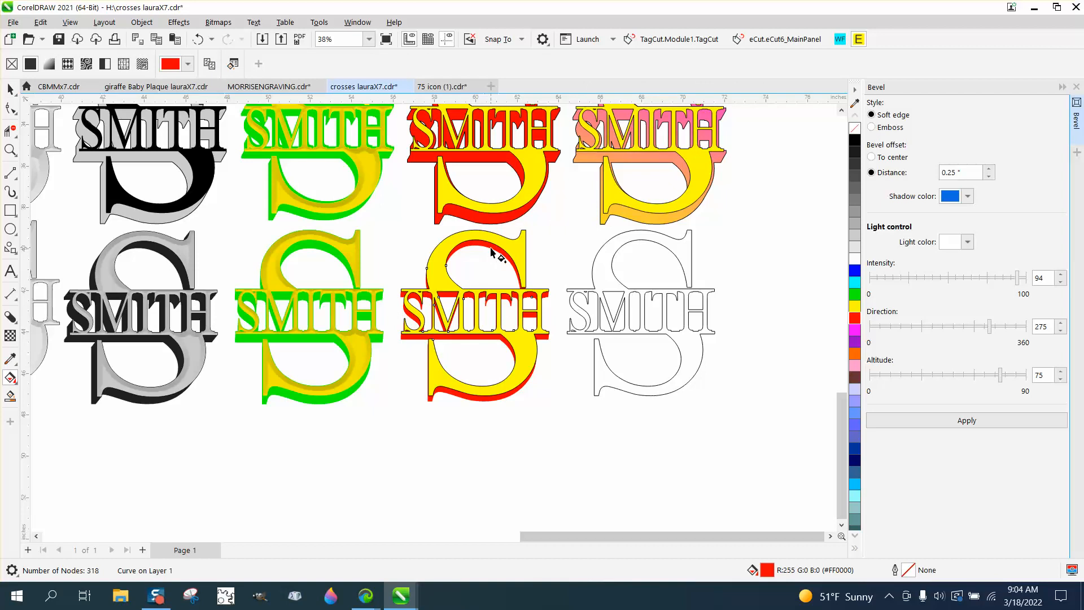
pyautogui.moveTo(491, 249); pyautogui.dragTo(402, 439)
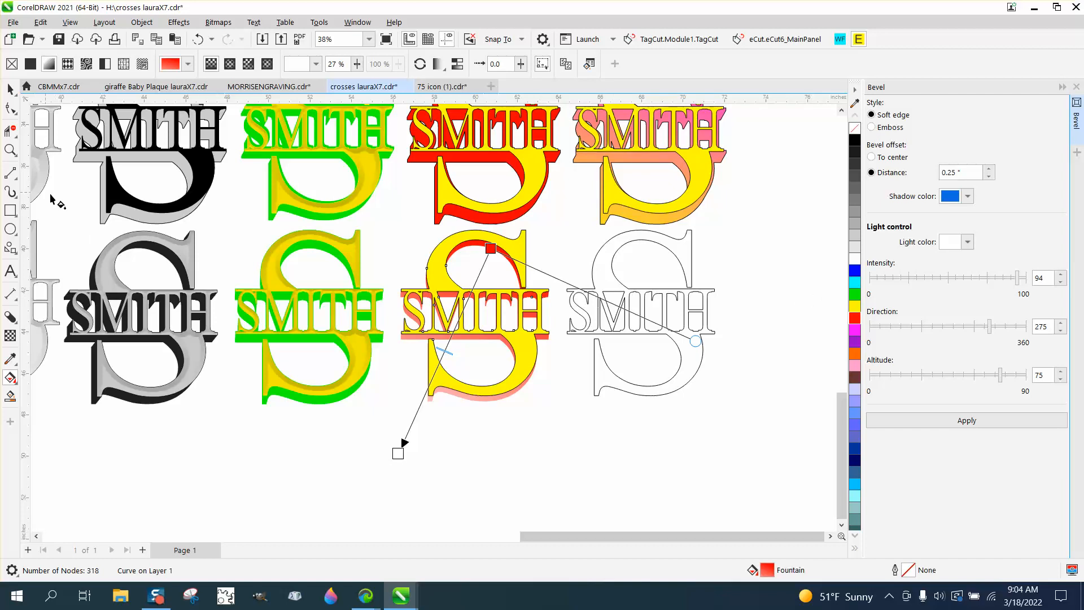
# - Add an intermediate node at 21% on the shadow's fountain fill and colour it purple (C68 M75 Y0 K0)
pyautogui.doubleClick(472, 292)
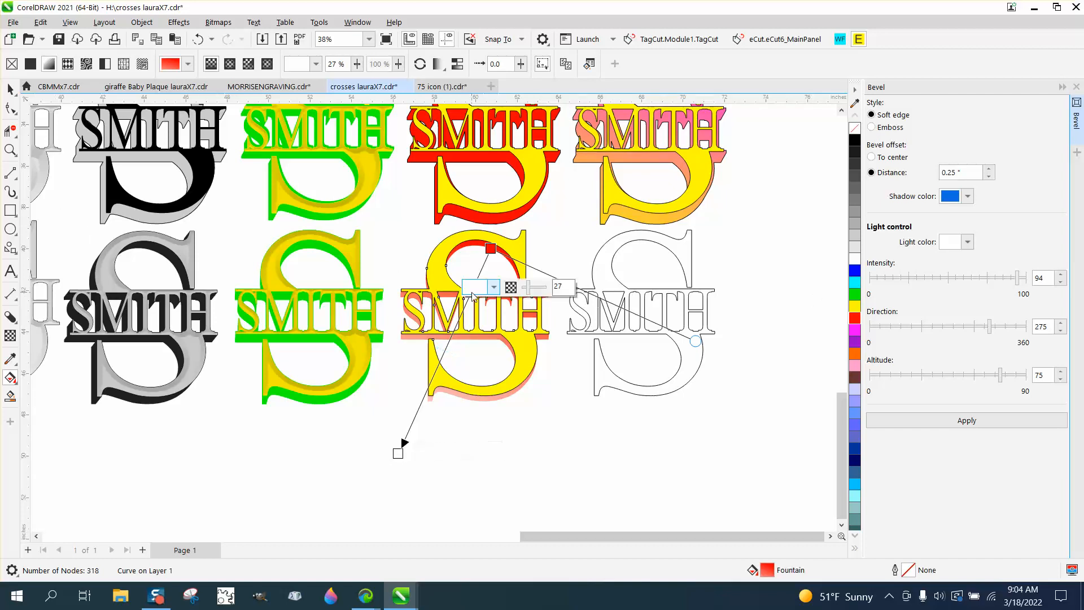
pyautogui.click(493, 288)
pyautogui.click(493, 288)
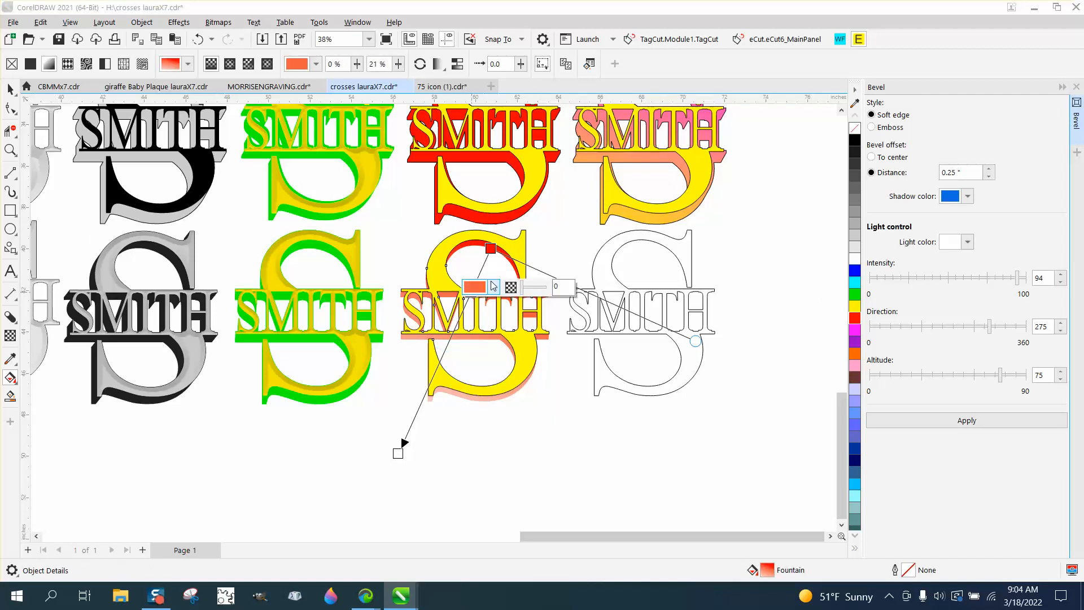
pyautogui.click(495, 288)
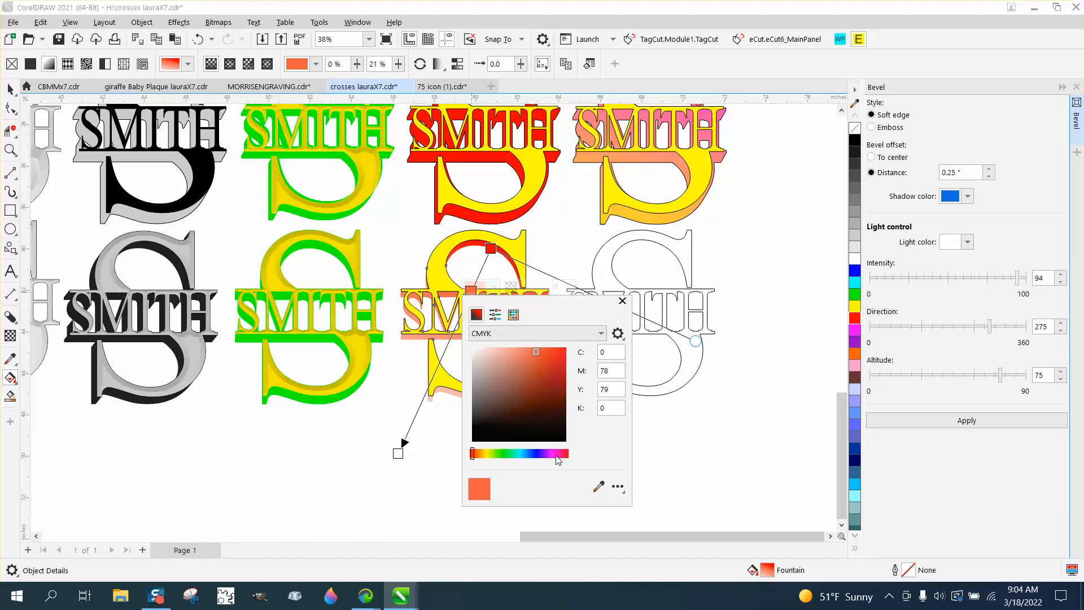
pyautogui.click(542, 454)
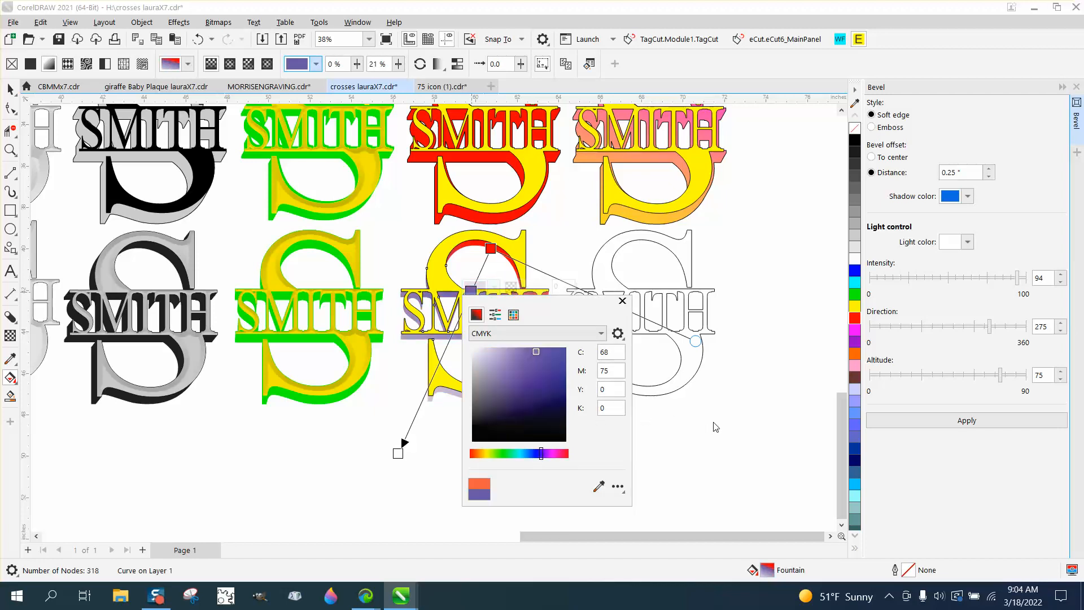
pyautogui.click(622, 300)
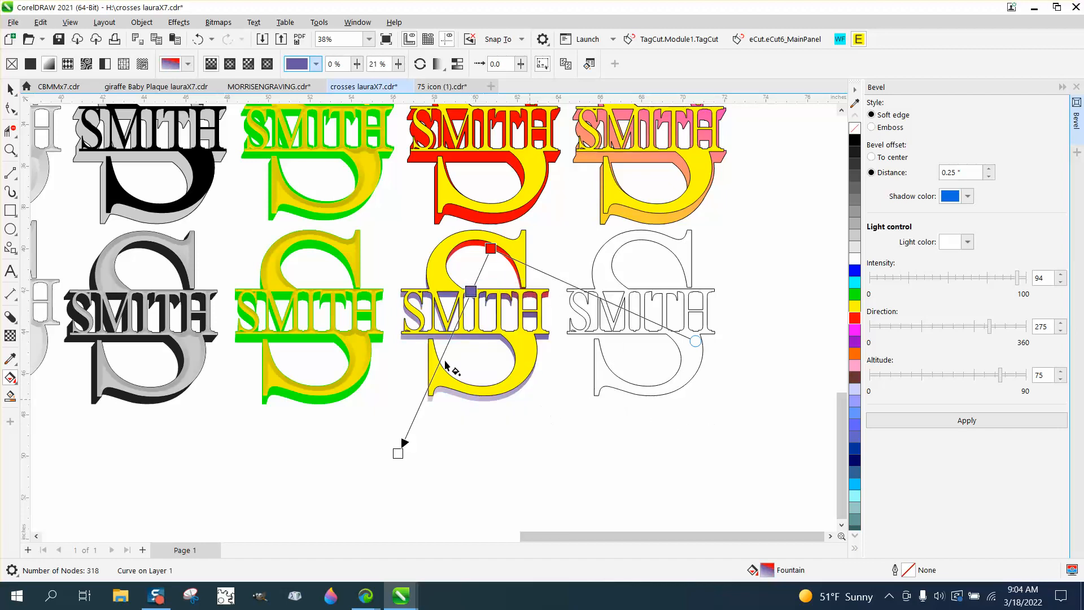
pyautogui.click(11, 89)
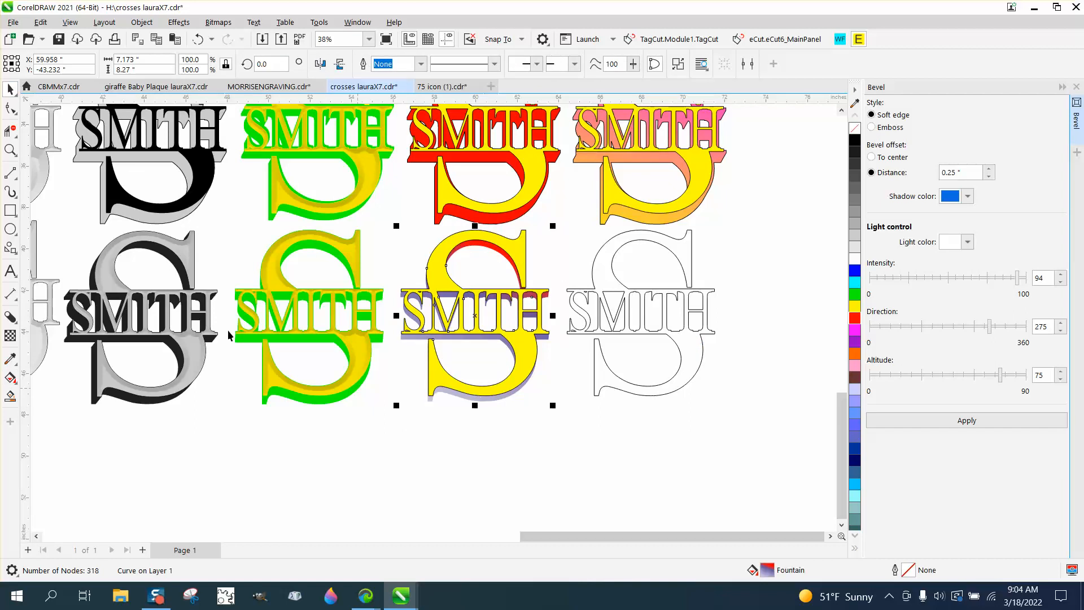
pyautogui.click(10, 149)
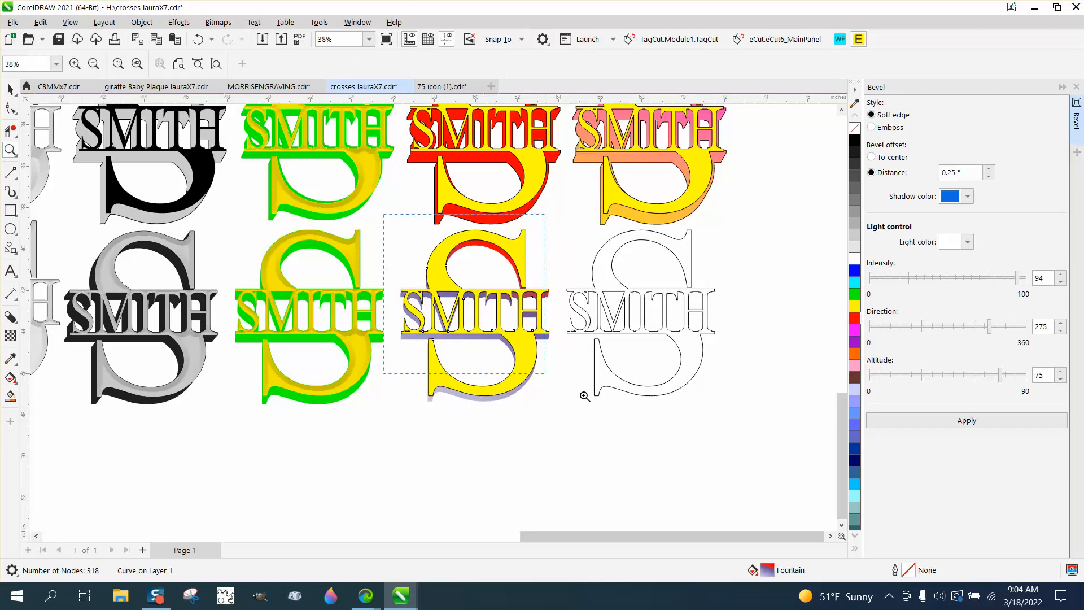
pyautogui.click(648, 436)
pyautogui.scroll(-5, 645, 404)
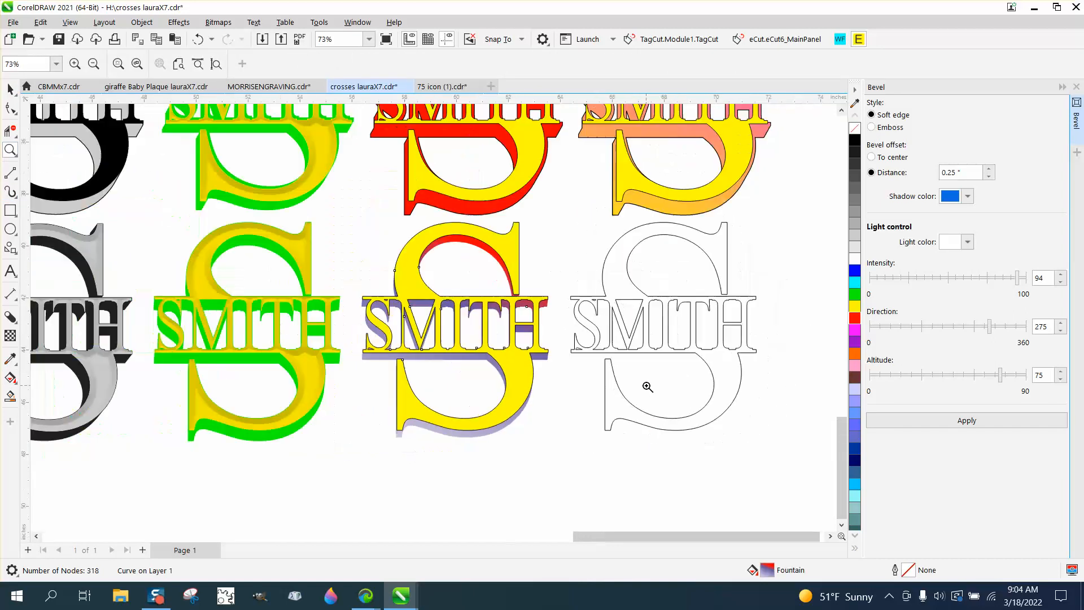